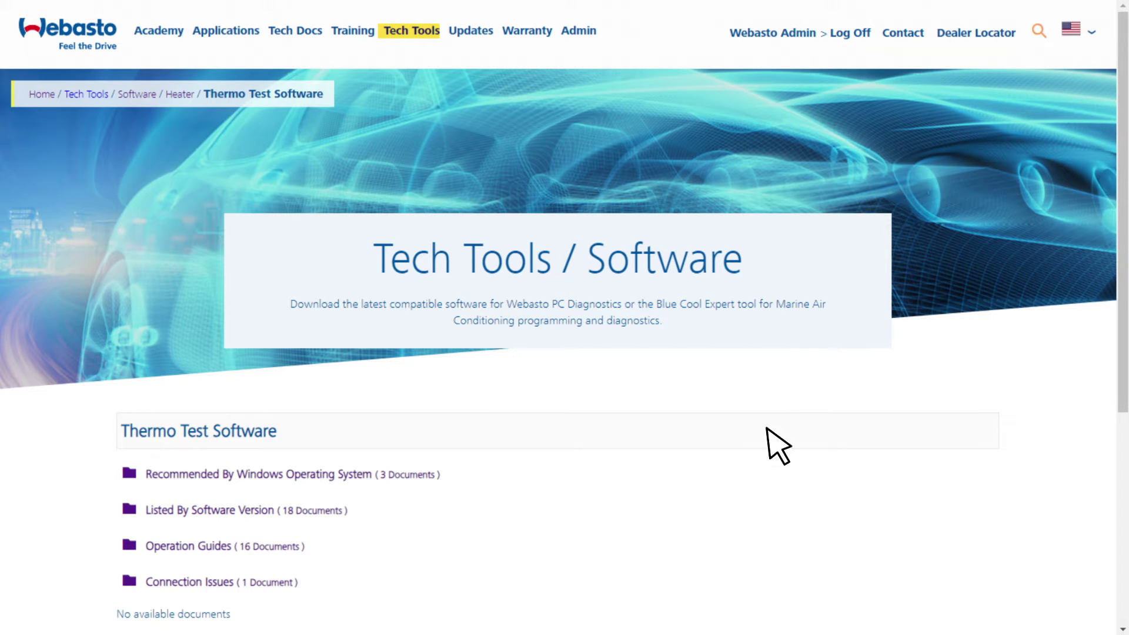
- Open the Connection Issues document folder for the Thermo Test software
left_click(246, 583)
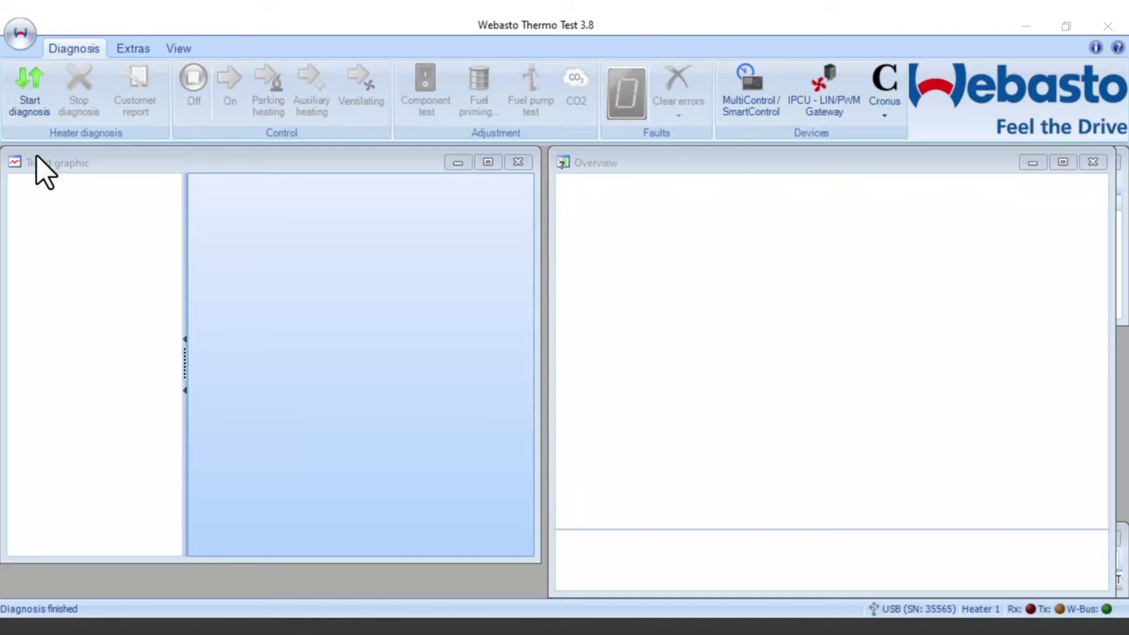
- Switch to Webasto Thermo Test and start the heater diagnosis
left_click(30, 109)
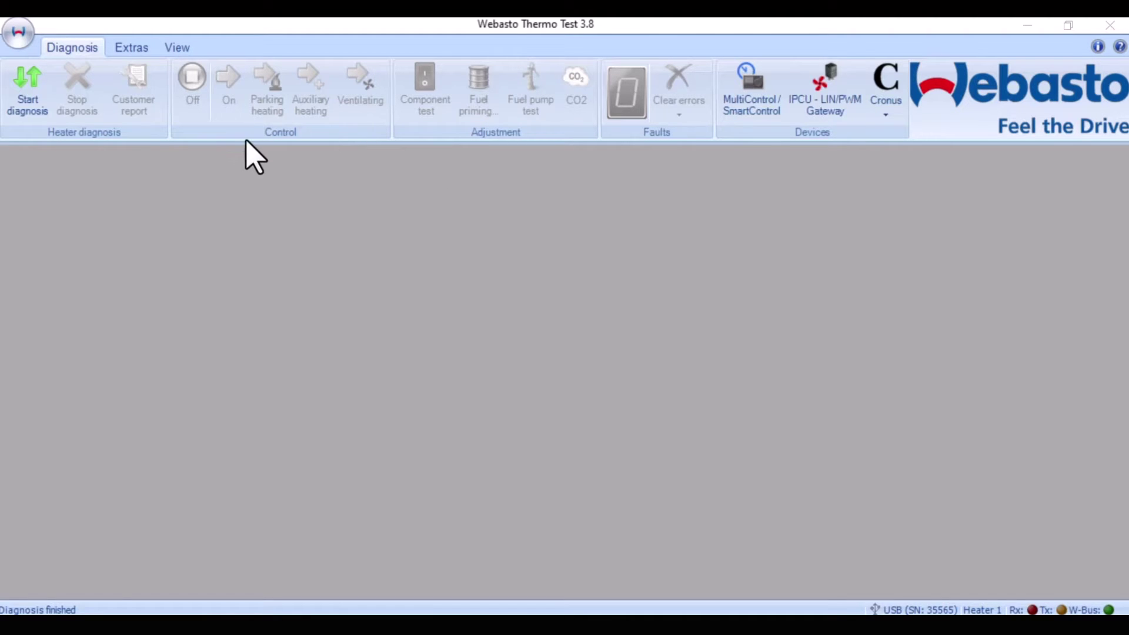
left_click(28, 88)
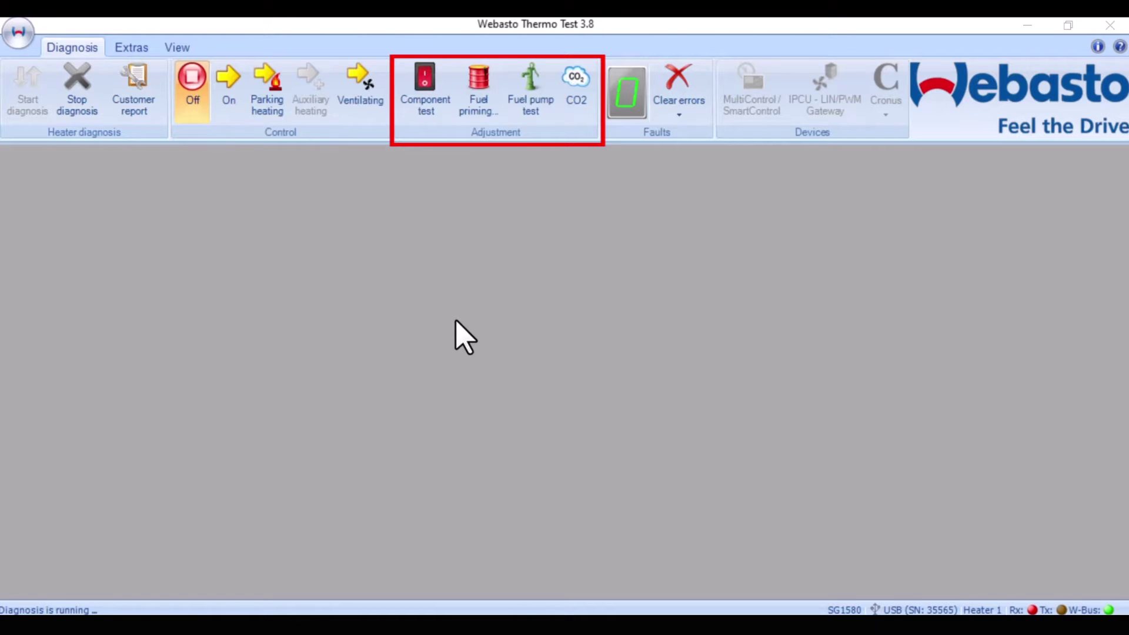
- Run a fuel pump test with a 60 s filling time, stopping the filling early and closing the test
left_click(532, 96)
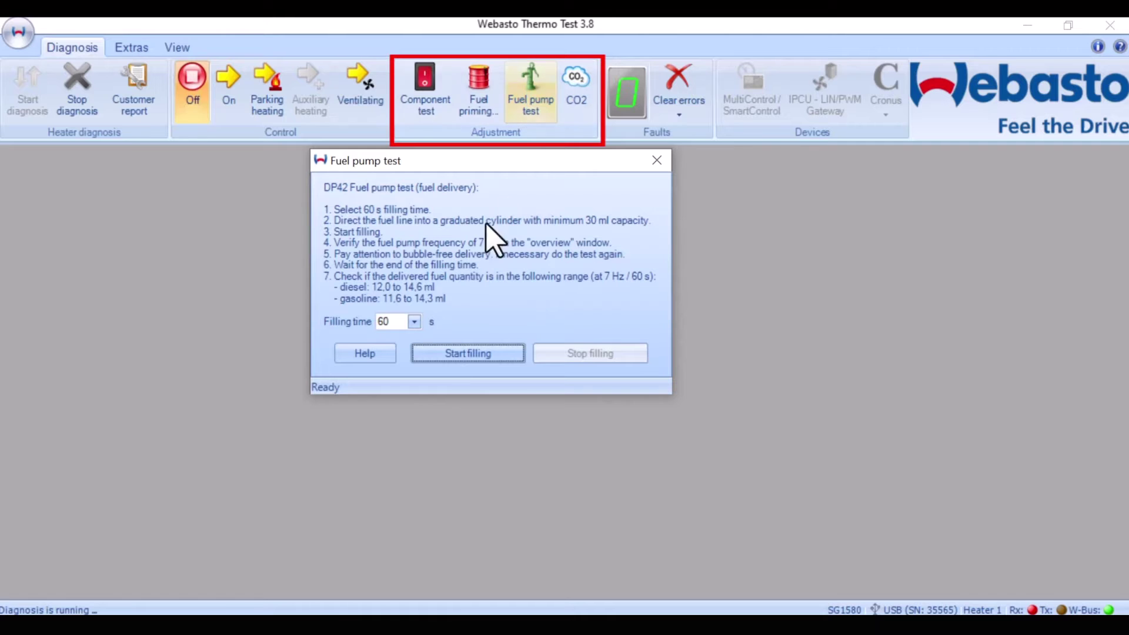
left_click(415, 323)
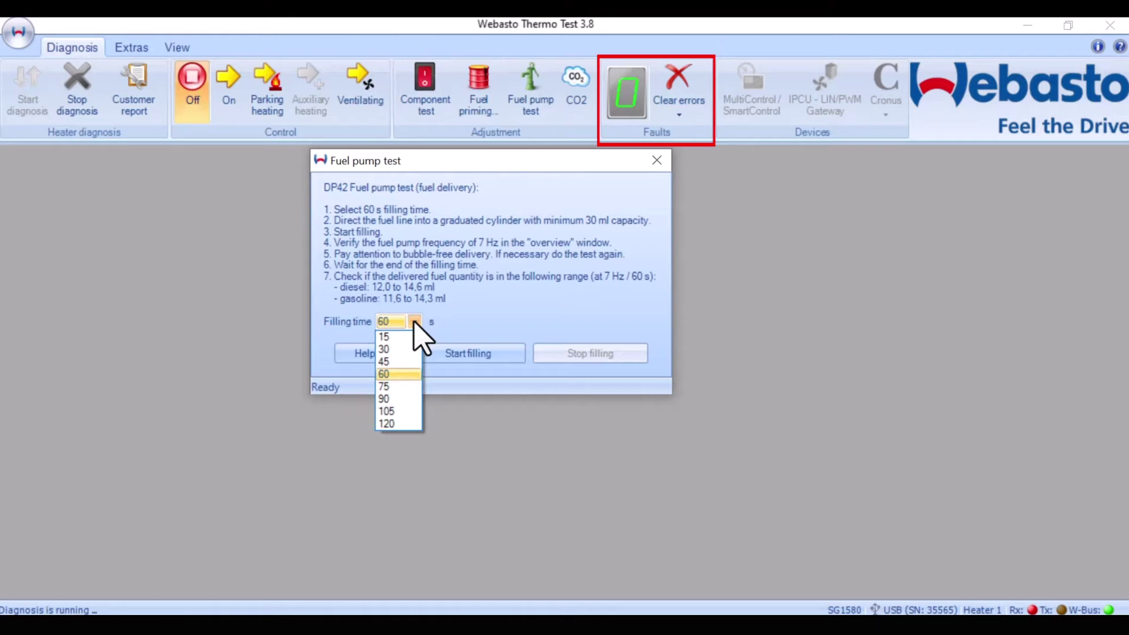
left_click(415, 322)
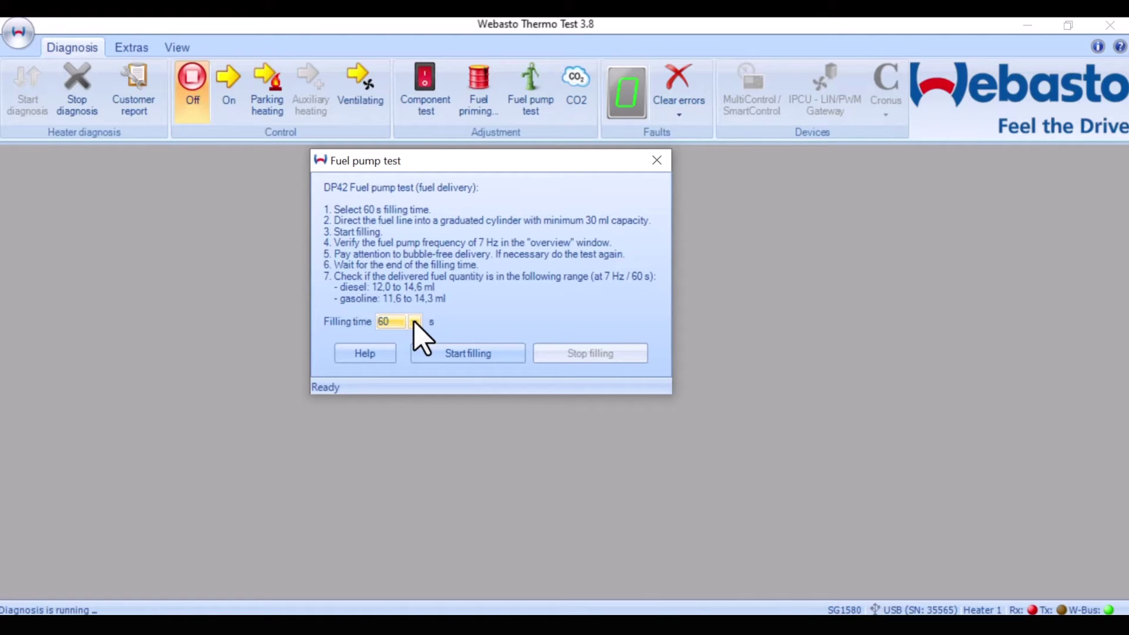
left_click(457, 356)
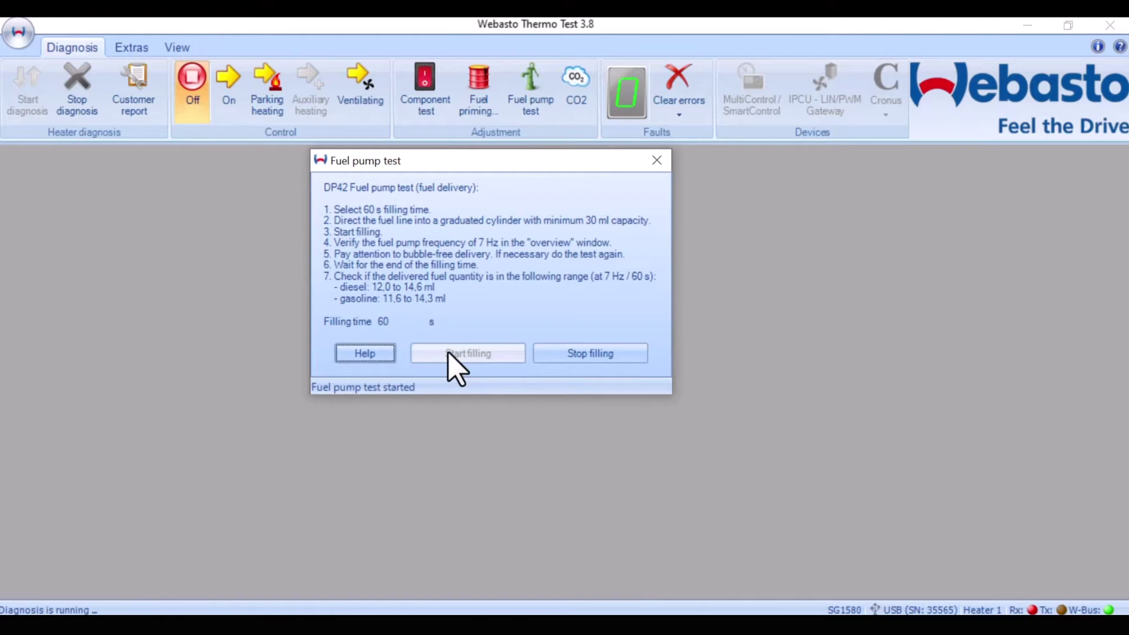
left_click(551, 354)
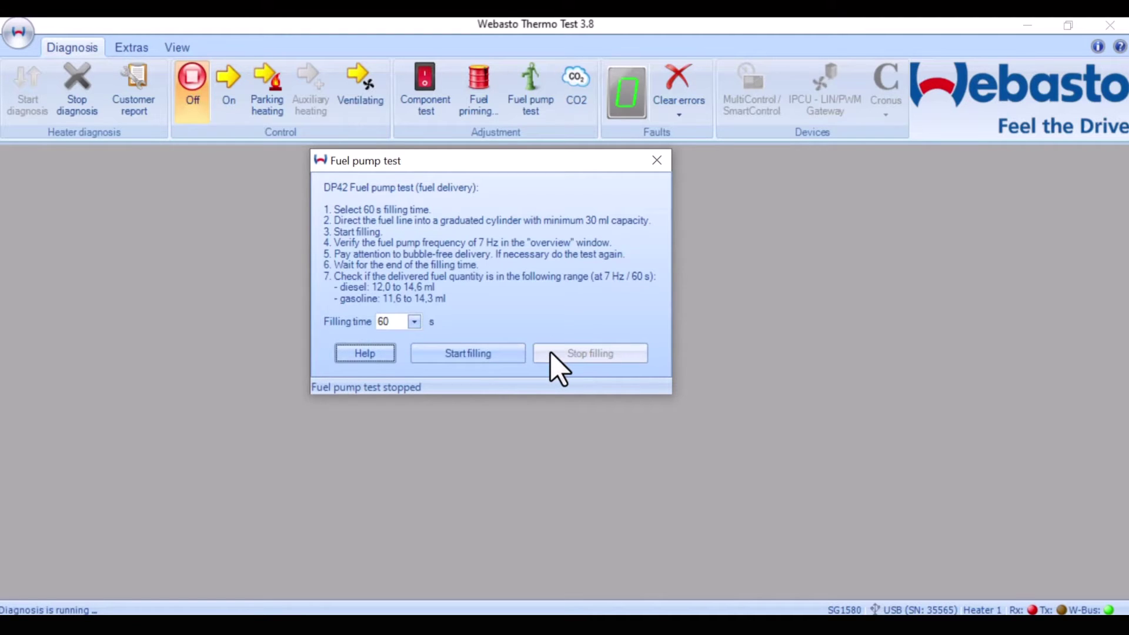
left_click(657, 160)
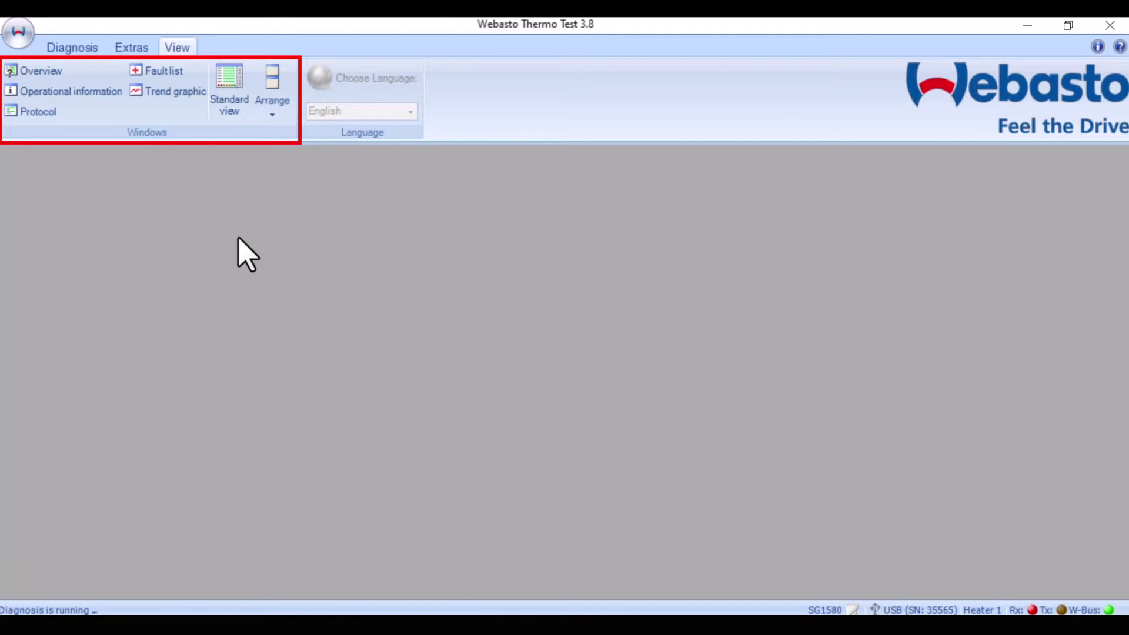
- Show the Overview window, and look through the operational information in an enlarged window before closing it
left_click(40, 71)
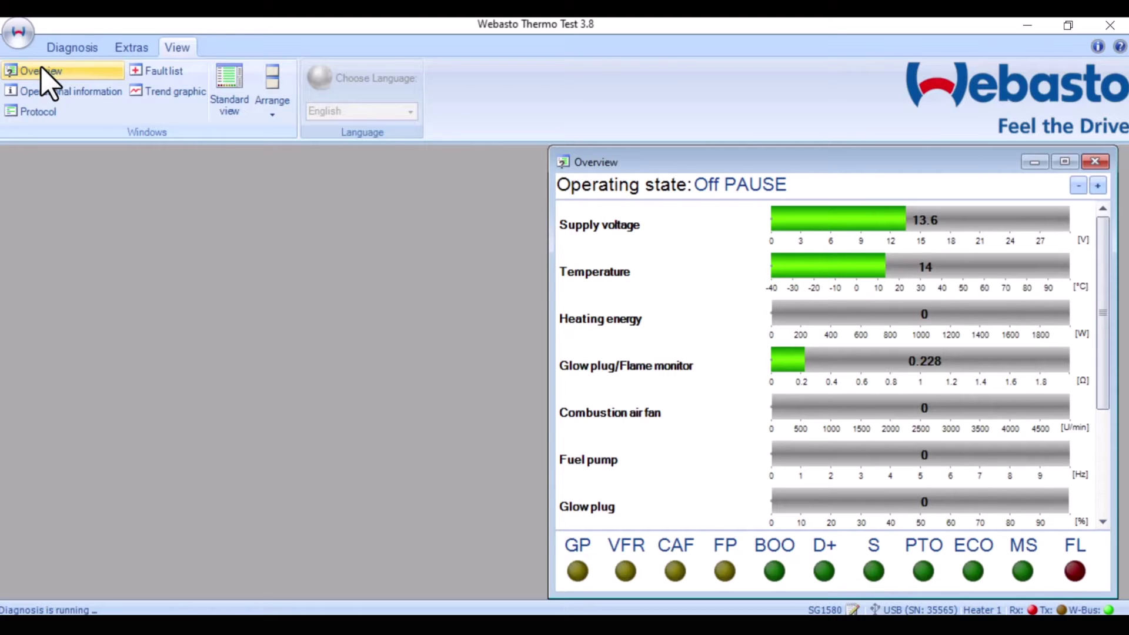
left_click(42, 75)
left_click(42, 93)
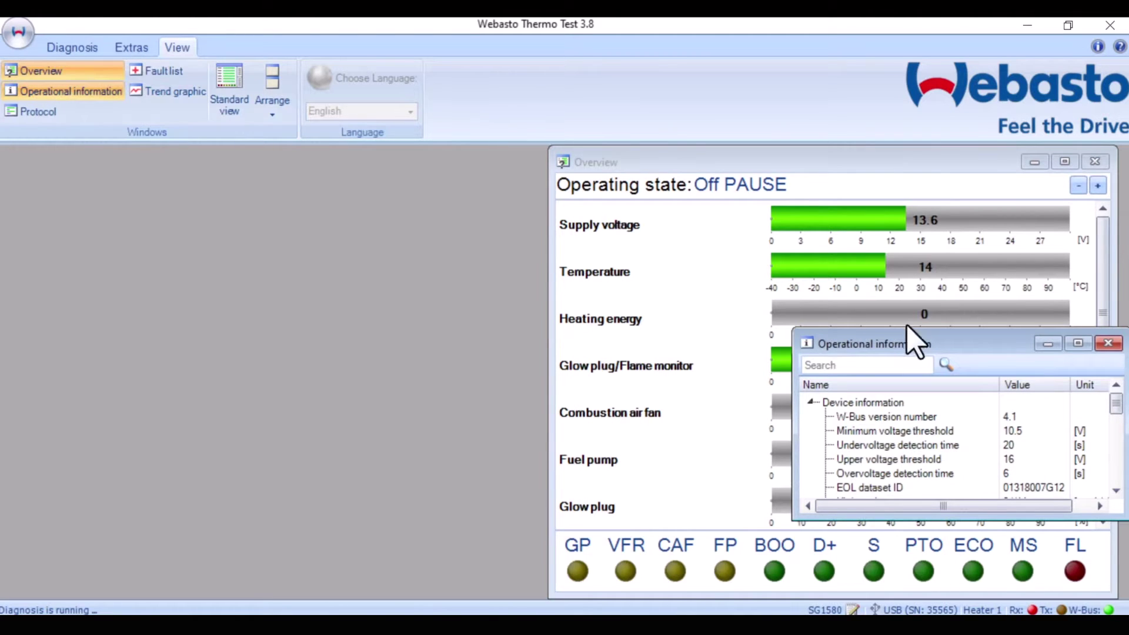
left_click_drag(919, 327, 882, 145)
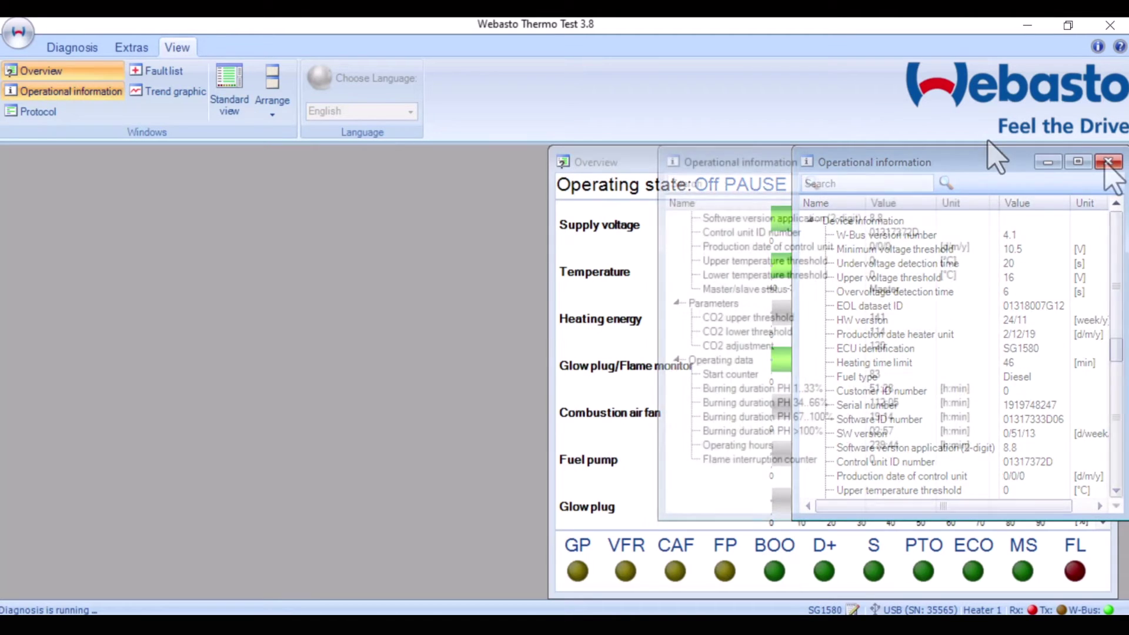
left_click(1107, 162)
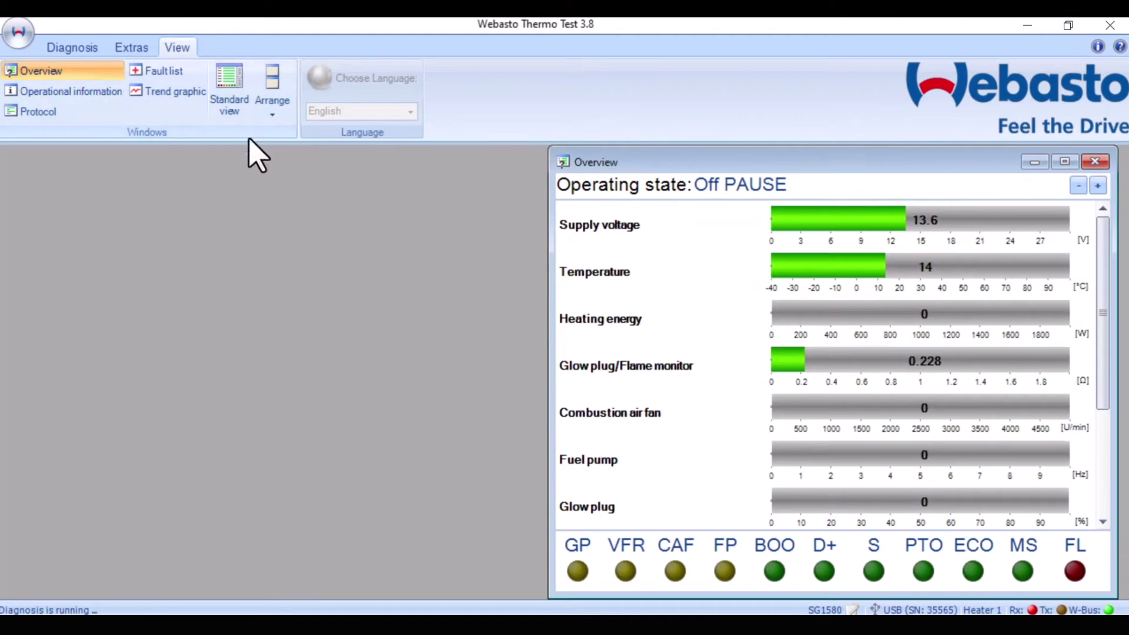
- Examine the diagnosis protocol and the errors in an enlarged fault list, leaving only the Overview window open
left_click(105, 115)
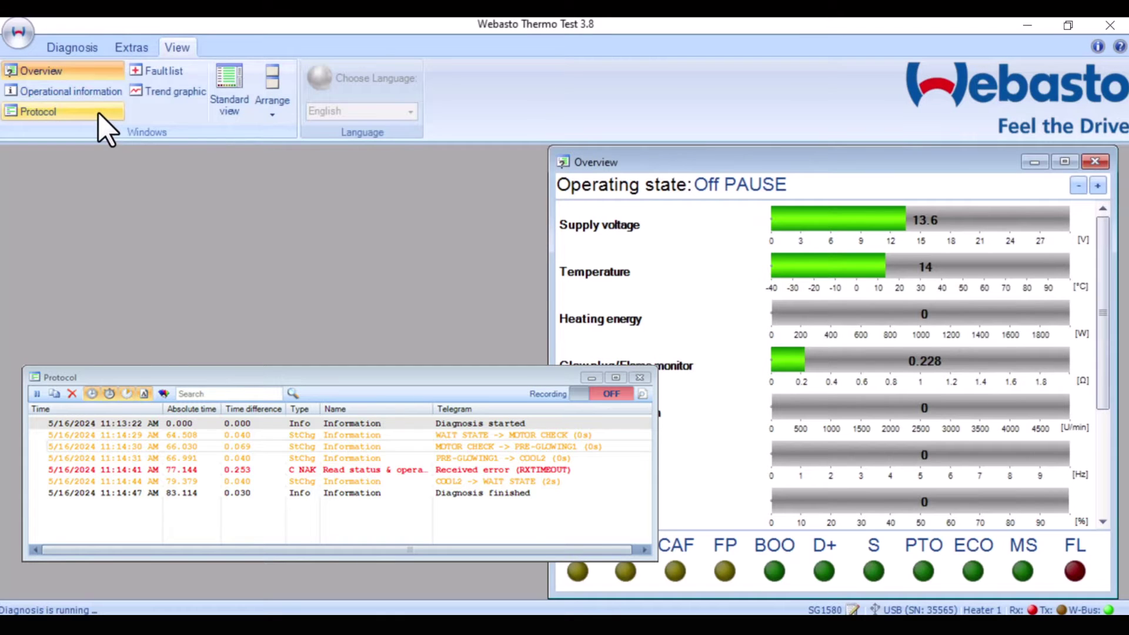
left_click(157, 72)
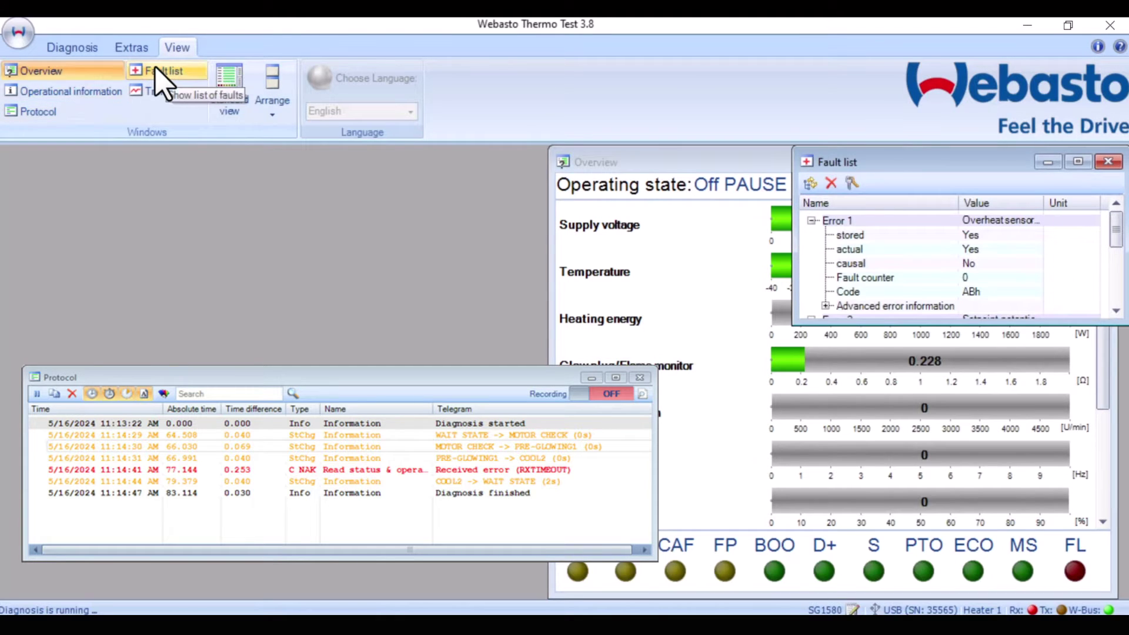
left_click_drag(790, 322, 687, 498)
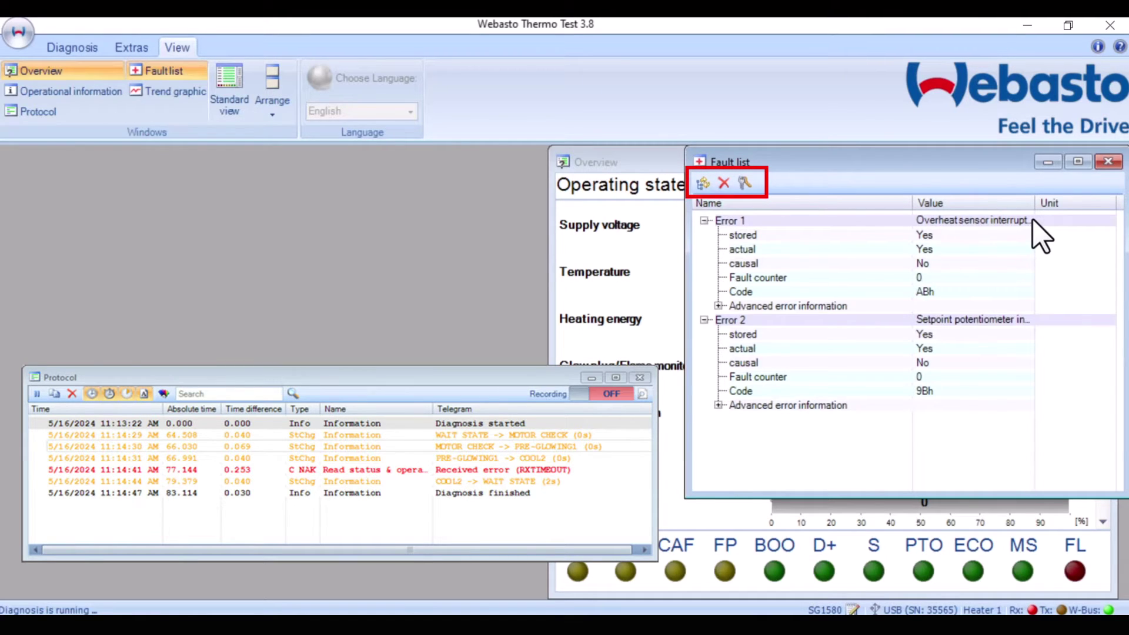
left_click(1108, 163)
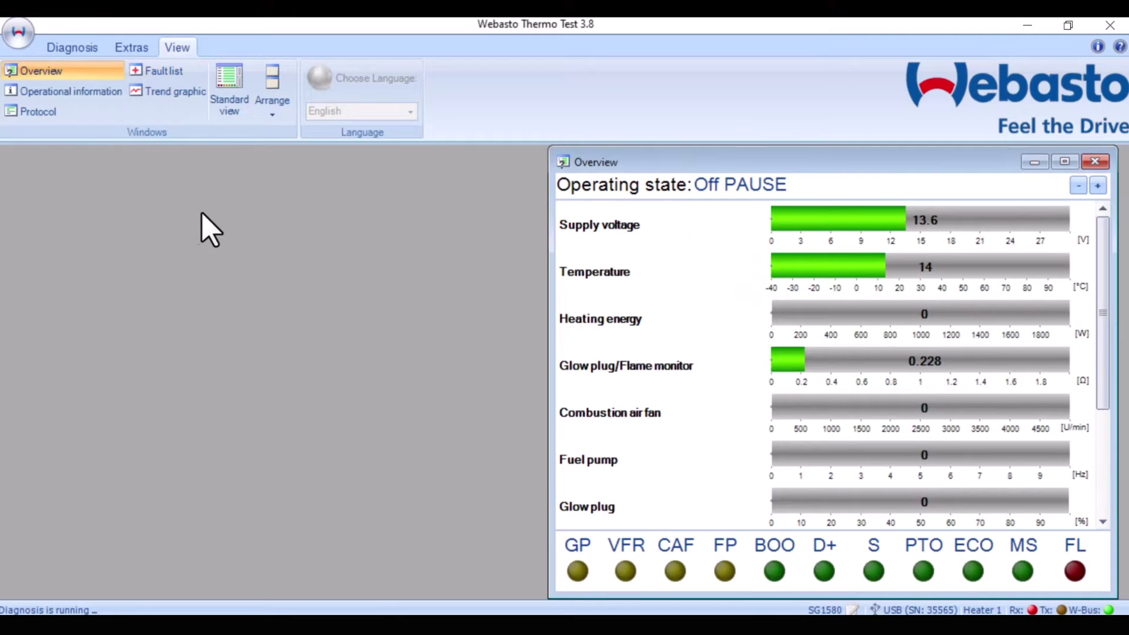
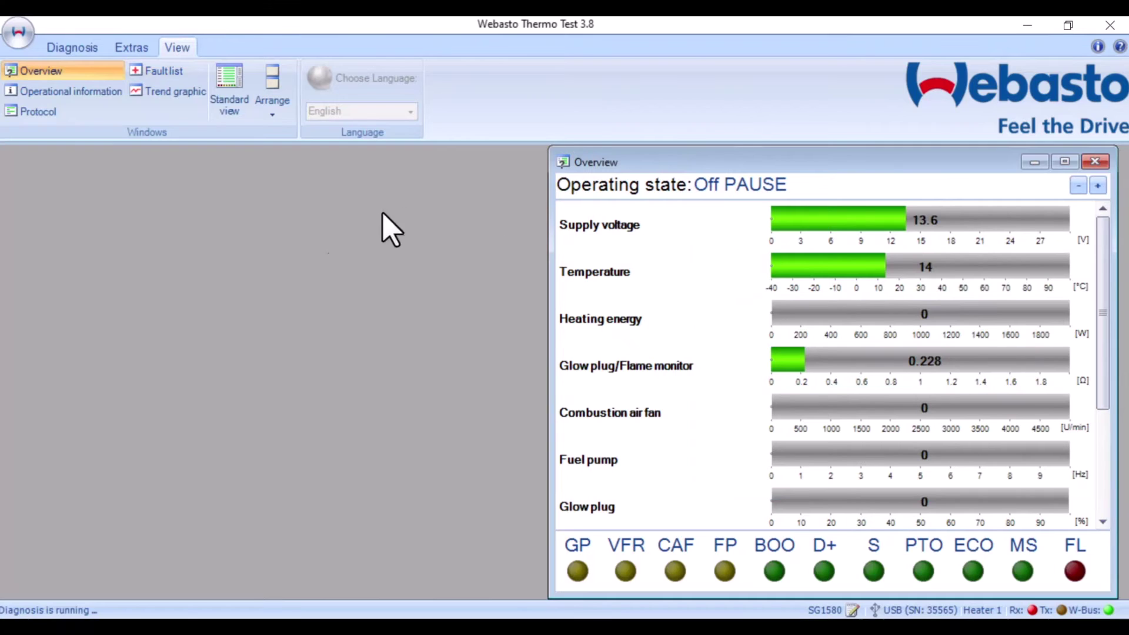
- Show the trend graphic maximized and add the main switch and Flame detected curves to it
left_click(173, 91)
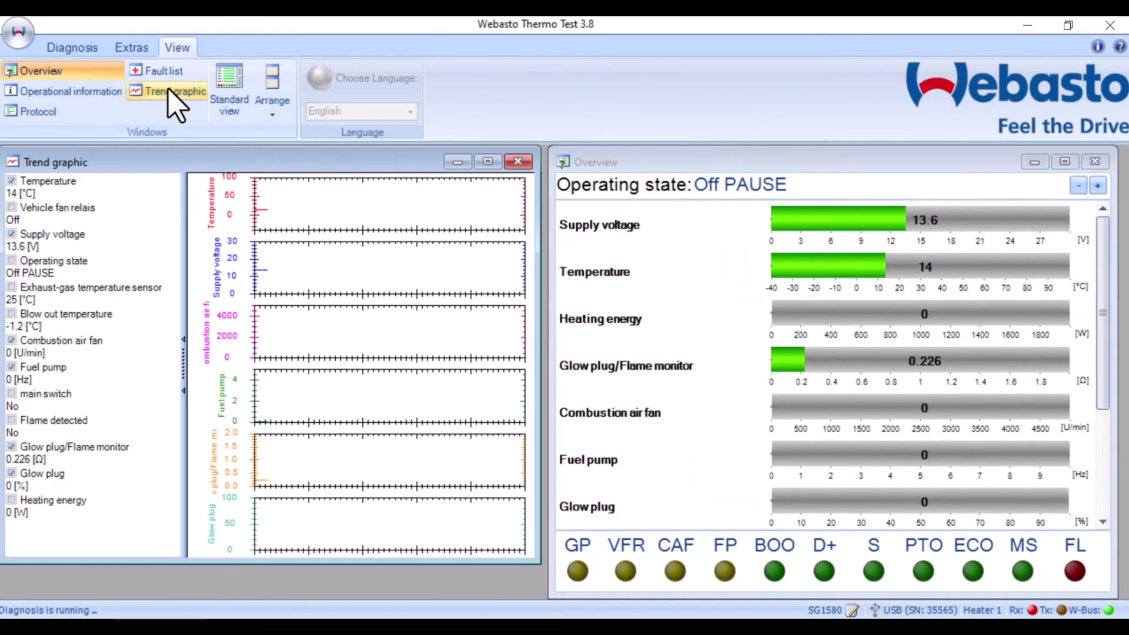
left_click(487, 162)
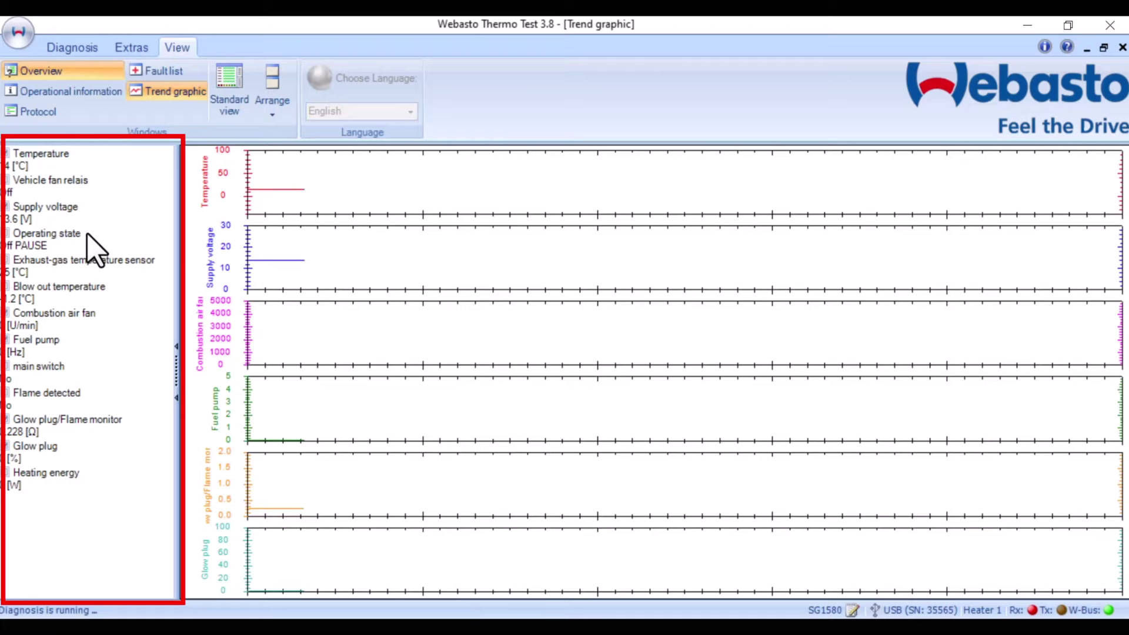
left_click(4, 366)
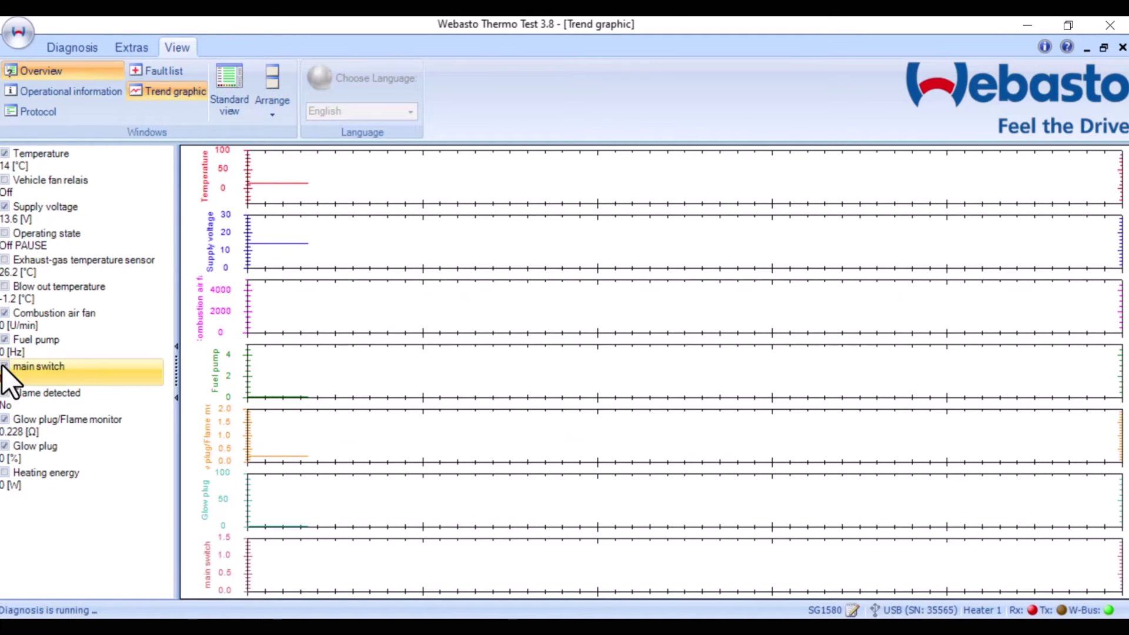
left_click(4, 393)
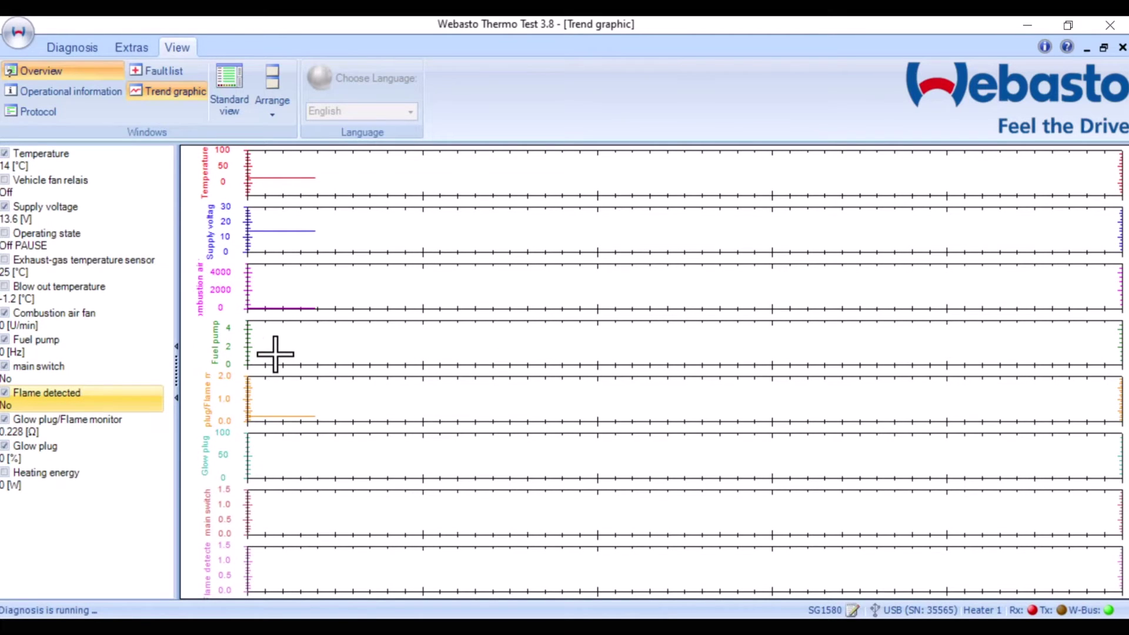
- Inspect values along the trend curves, and replace the main switch curve with Heating energy
mouse_move(309, 411)
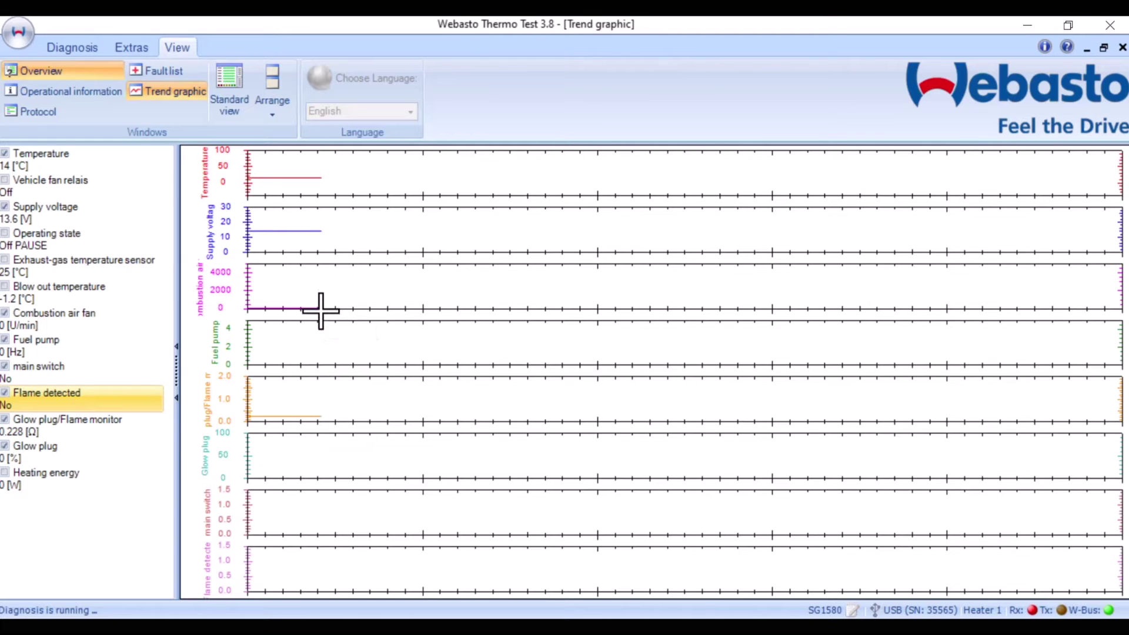
mouse_move(318, 234)
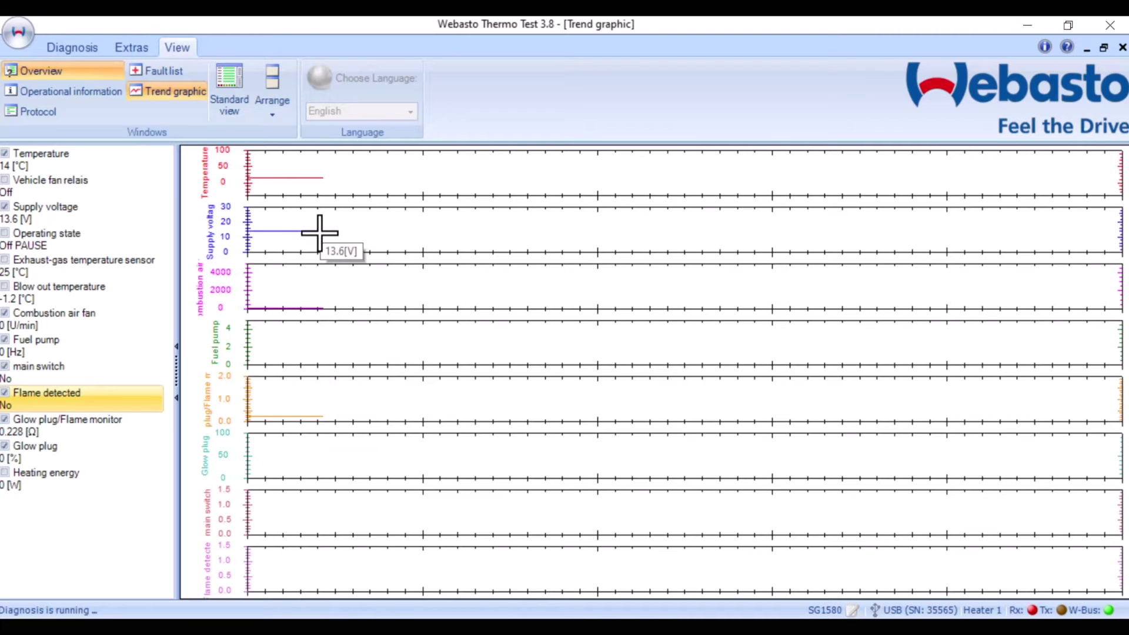
mouse_move(310, 176)
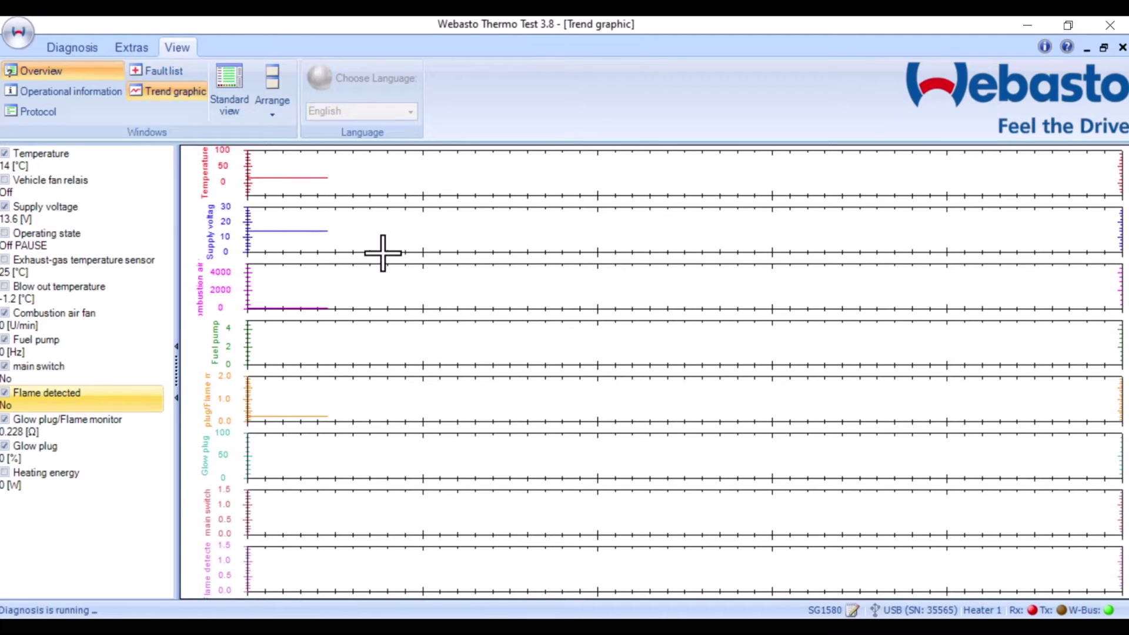
left_click(4, 472)
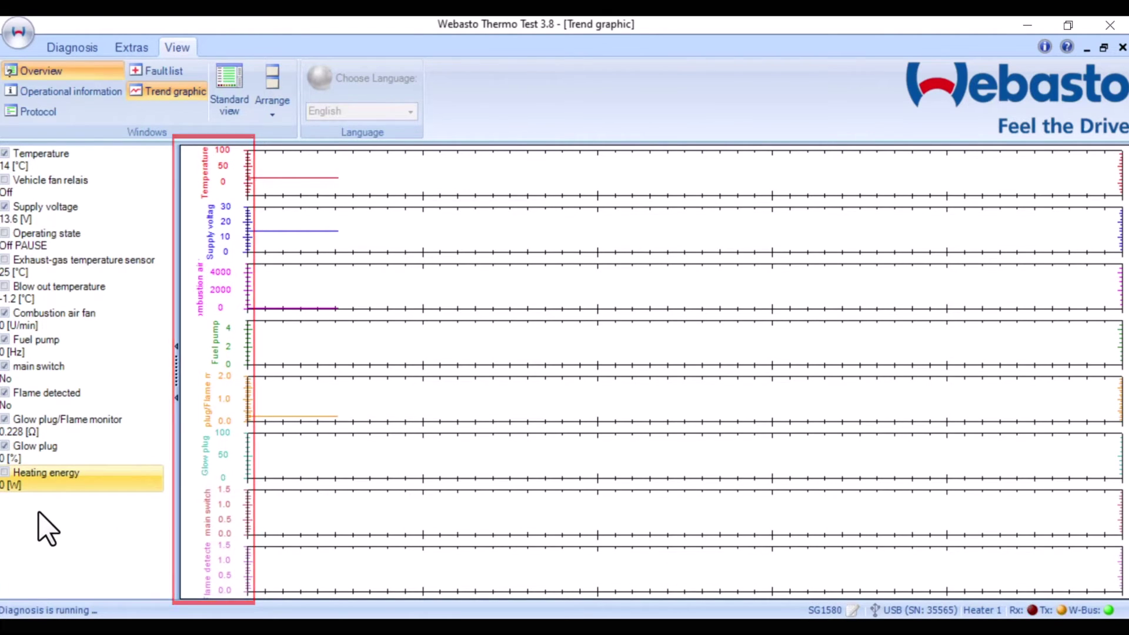
left_click(5, 366)
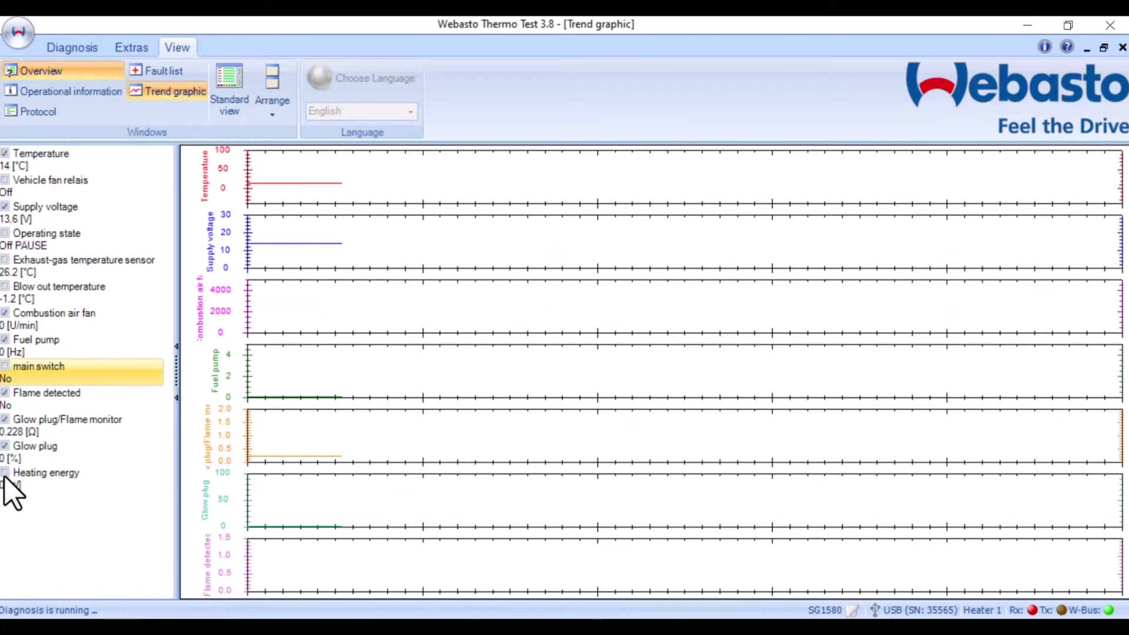
left_click(5, 472)
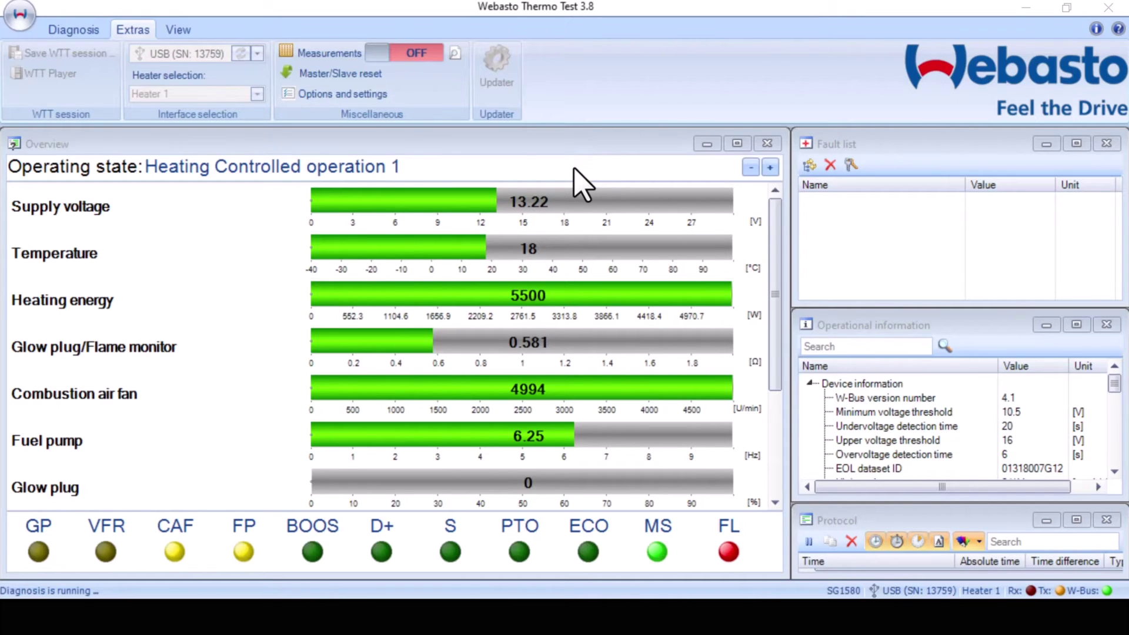
- In the measurement options, disable showing the measurement header as shortcut and set the measurement interval to 5.00 seconds
left_click(354, 95)
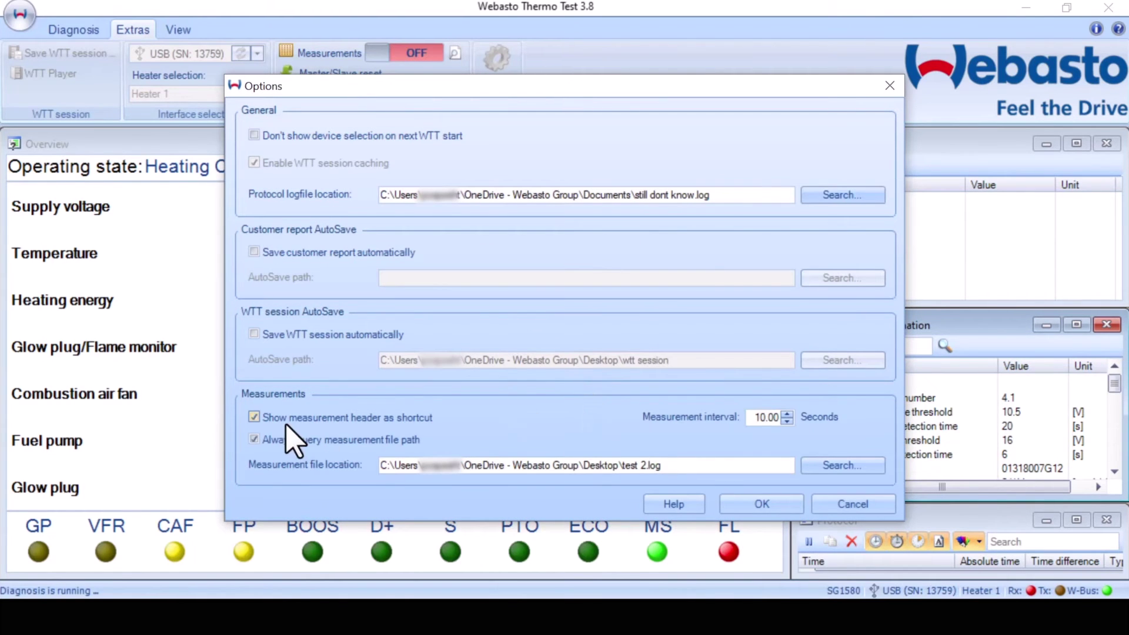
left_click(254, 417)
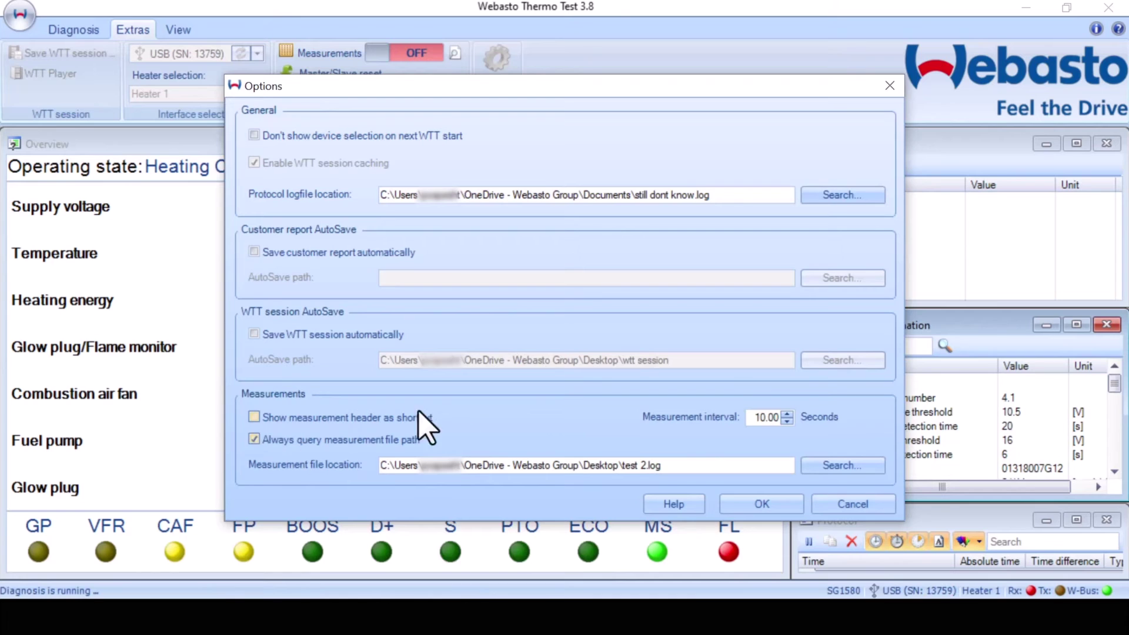
left_click(787, 421)
left_click(786, 422)
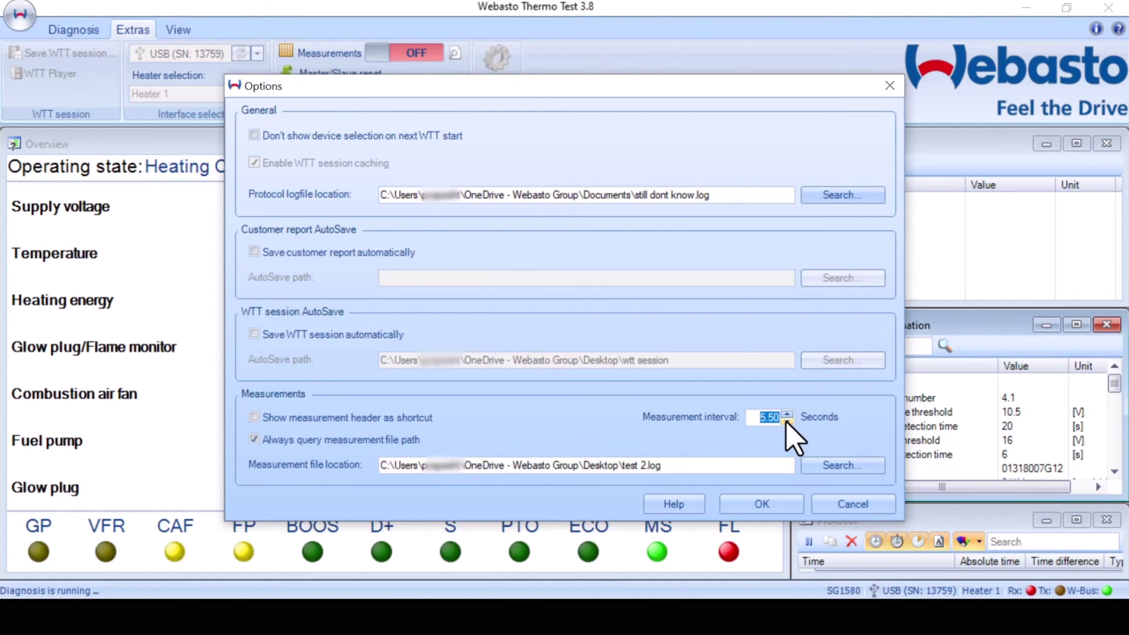
left_click(787, 422)
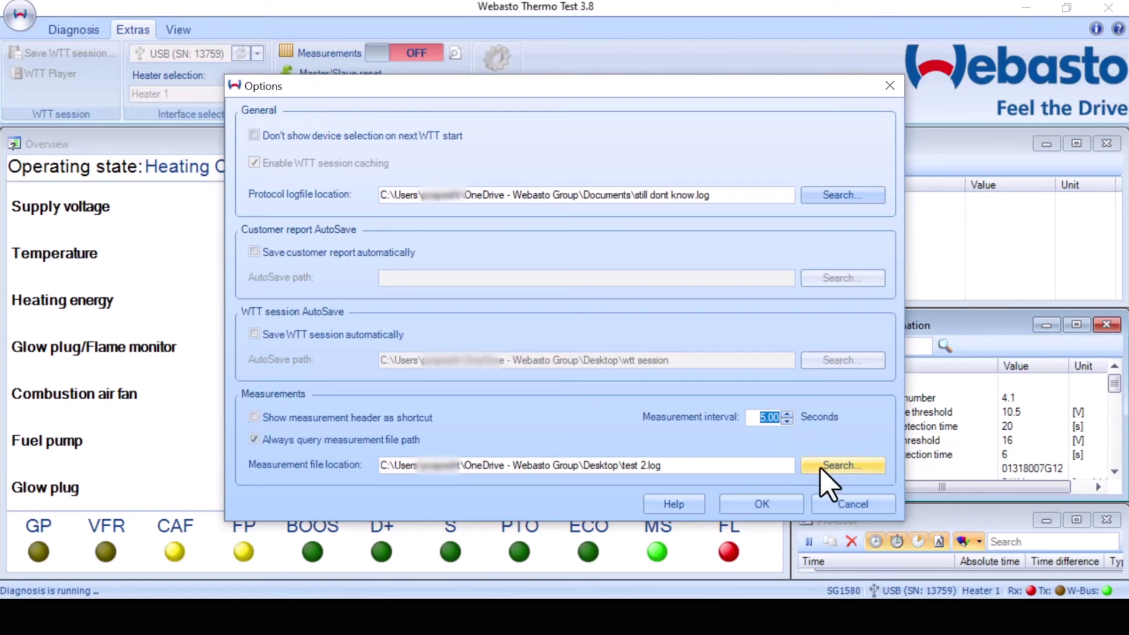
left_click(782, 505)
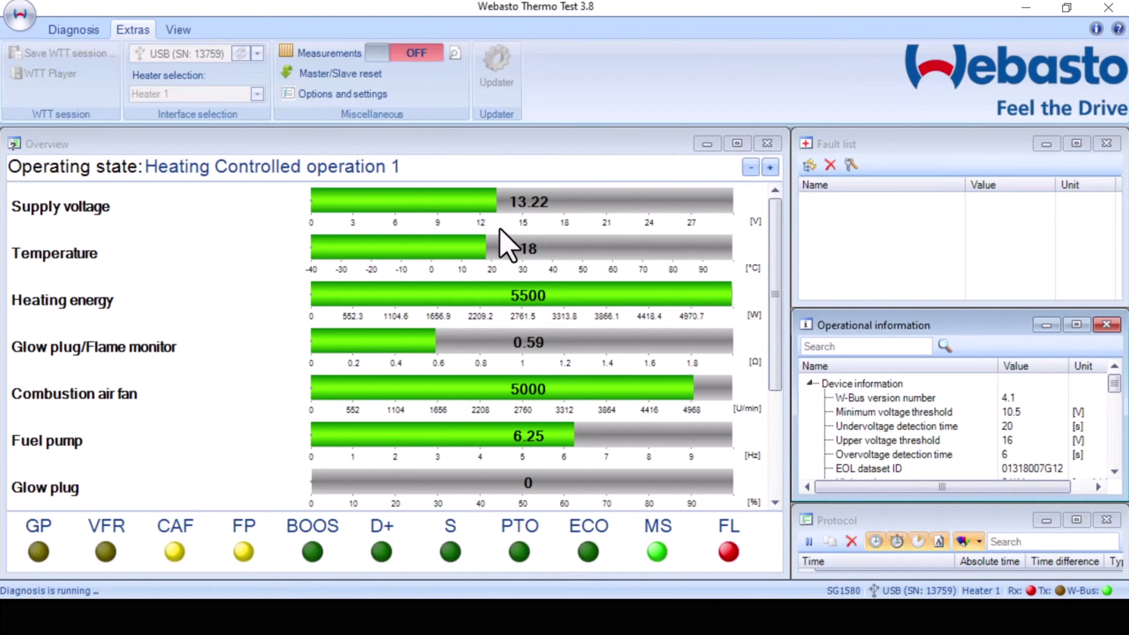
- Turn on measurement recording and save the log file to the Desktop as test 2.log
left_click(425, 53)
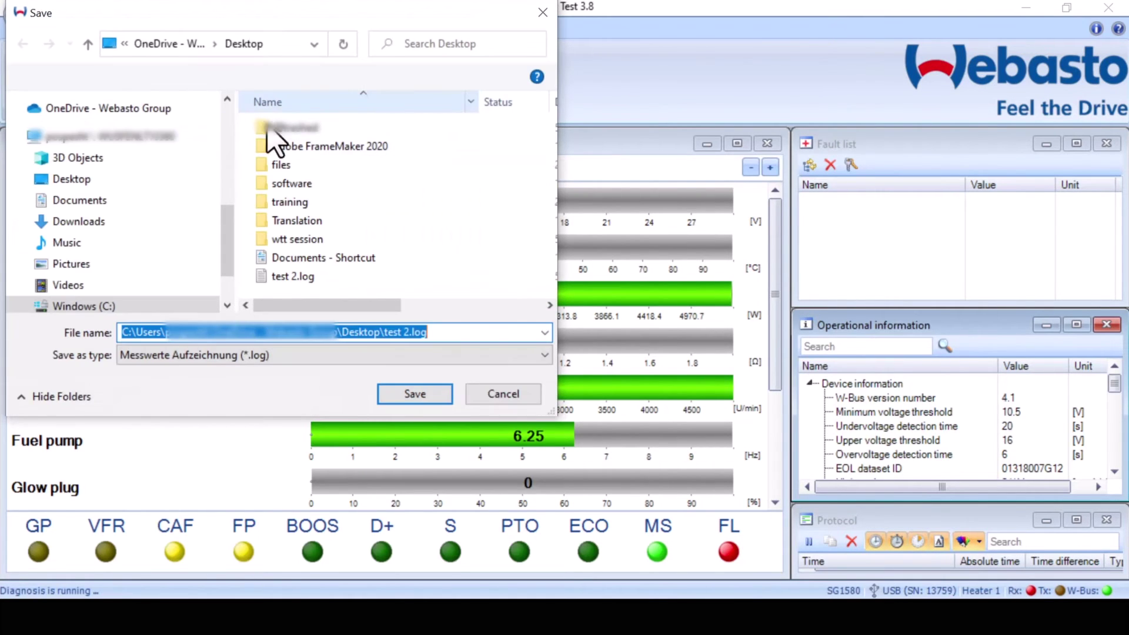
left_click(121, 179)
left_click(402, 389)
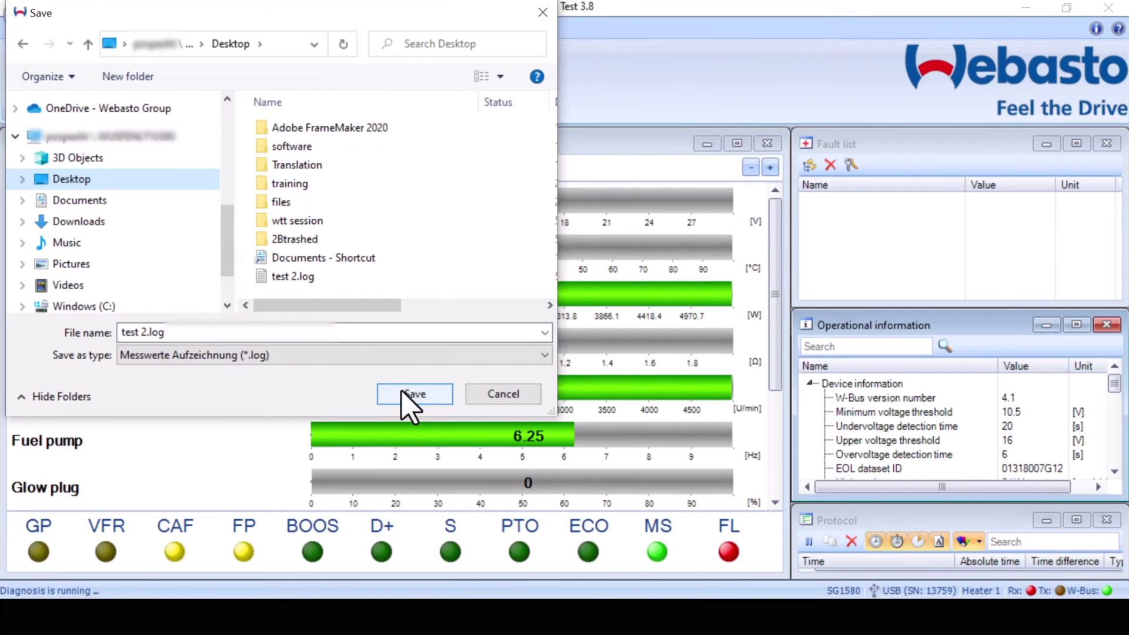
- Save the measurement log as test 2.log on the Desktop, replacing the existing file, and stop the measurement recording
left_click(406, 393)
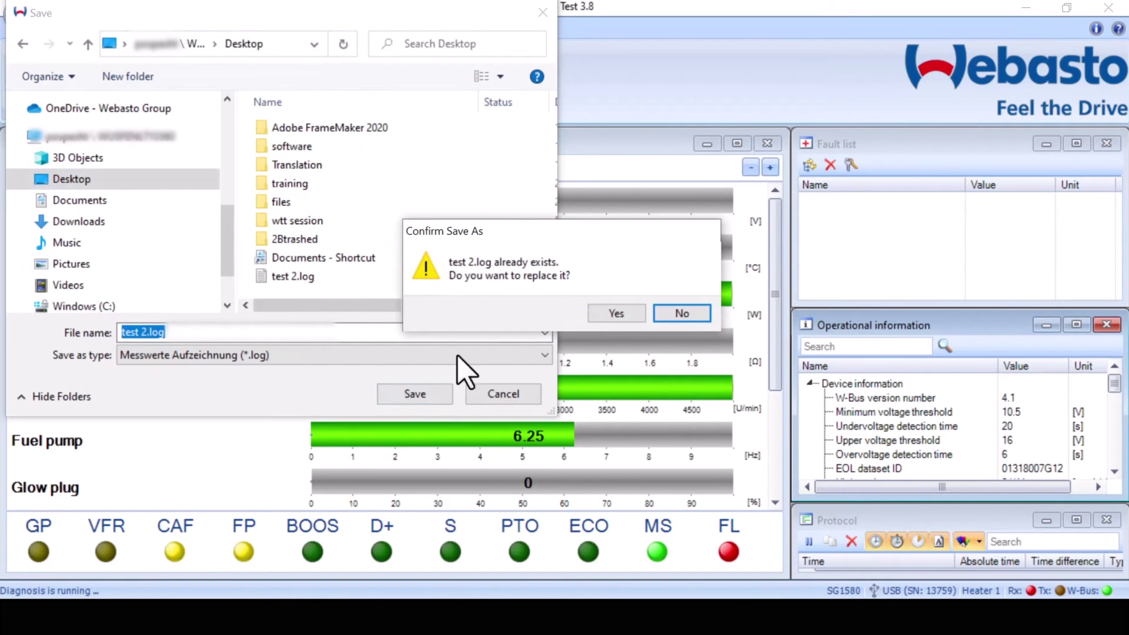
left_click(608, 315)
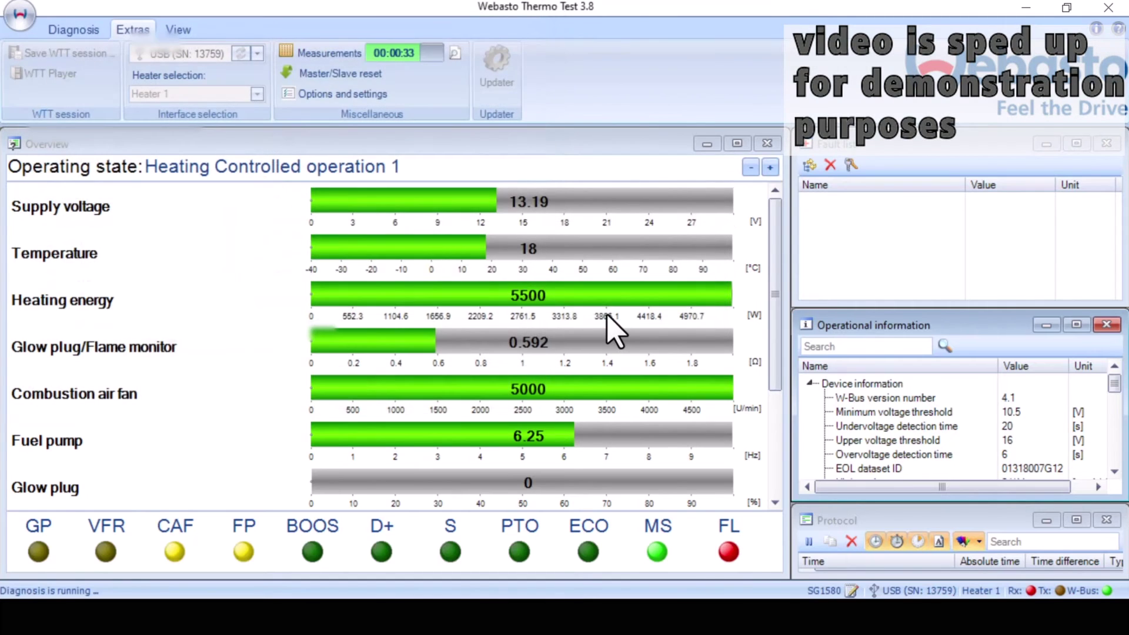
left_click(390, 55)
left_click(393, 55)
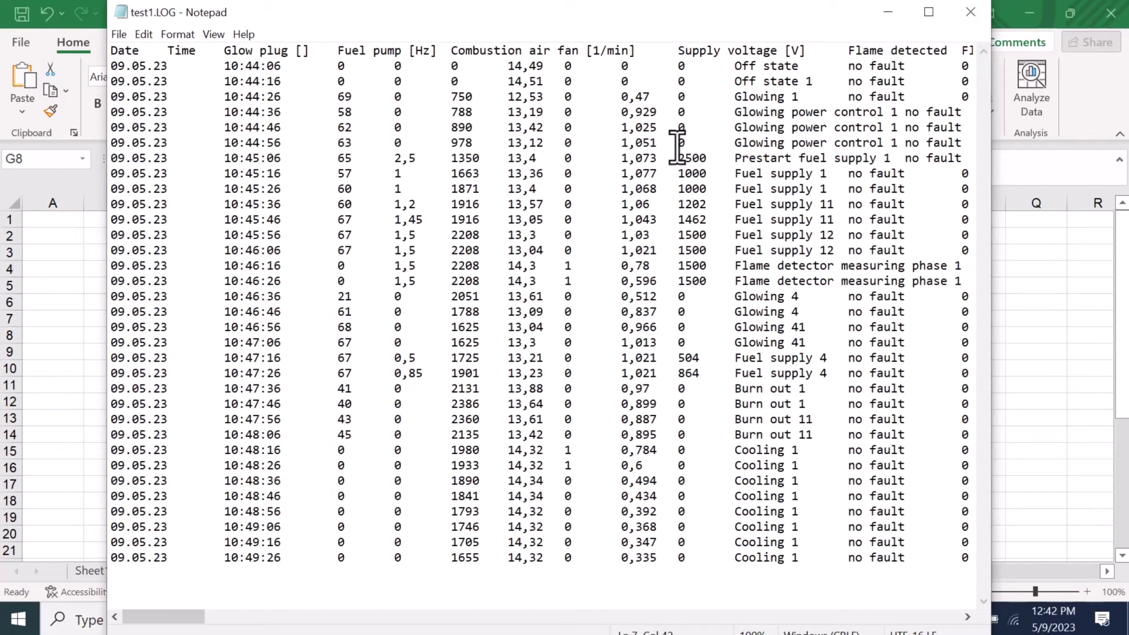
- Copy the entire contents of test1.LOG from Notepad and paste them into Excel's empty Sheet2 starting at cell A1
key("ctrl+a")
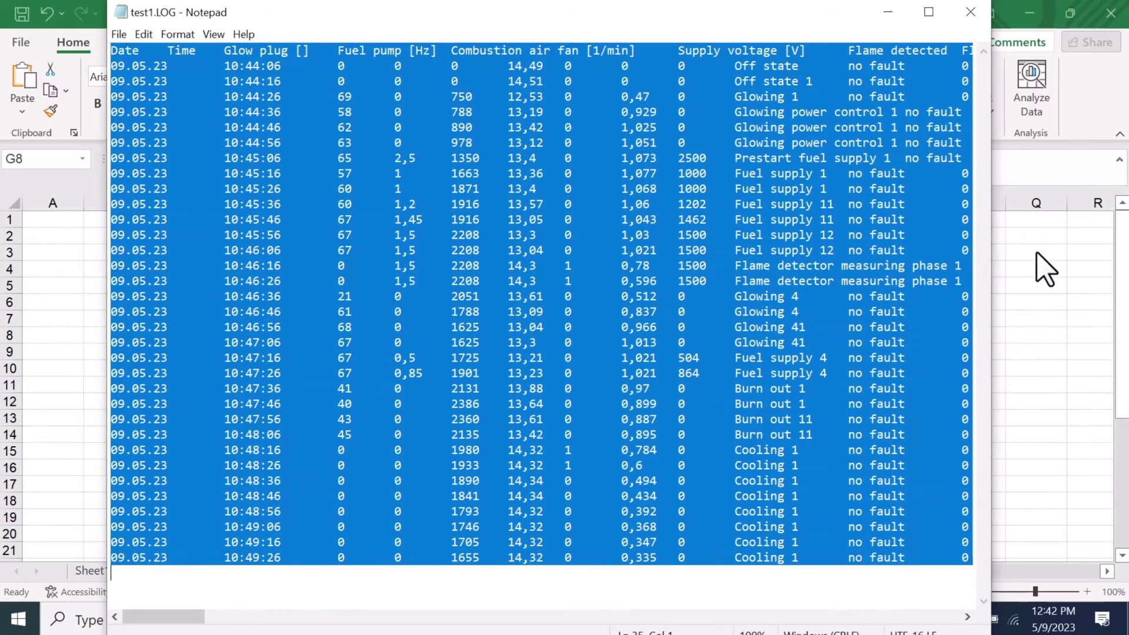
left_click(1043, 270)
left_click(65, 220)
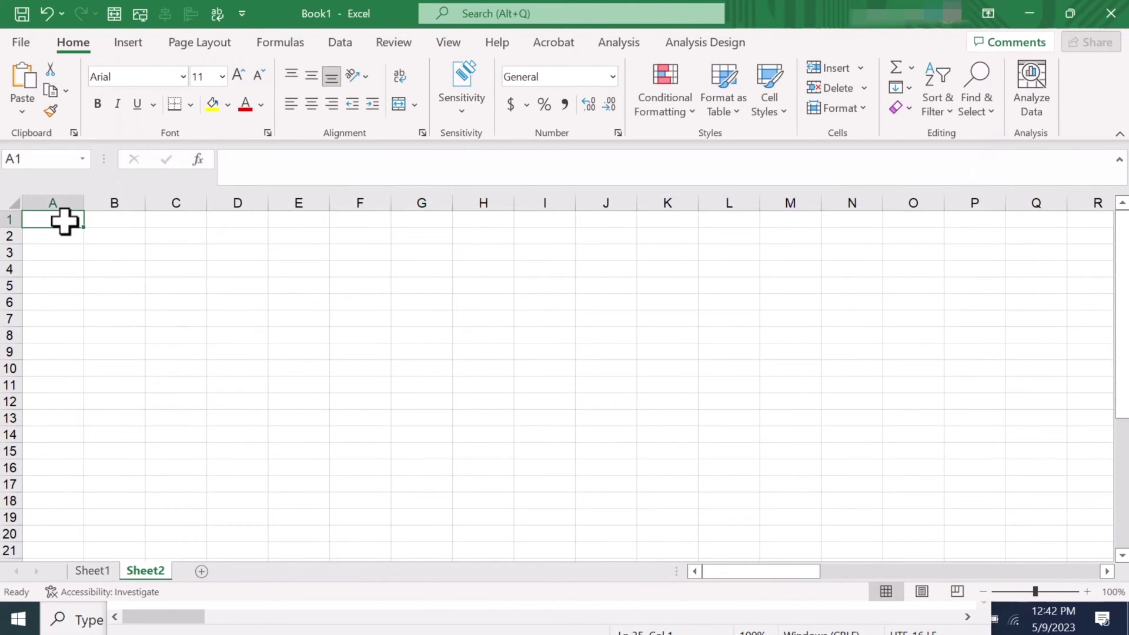
key("ctrl+v")
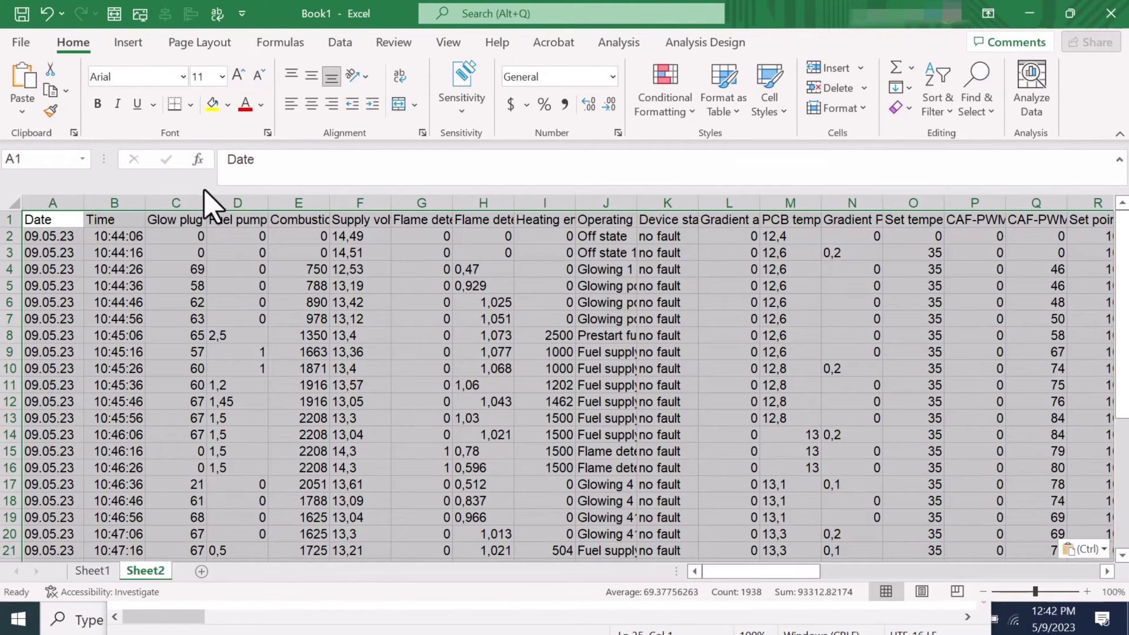
- Widen the Glow plug column C and the Combustion air fan column E to make room for their headers
left_click_drag(207, 202, 237, 202)
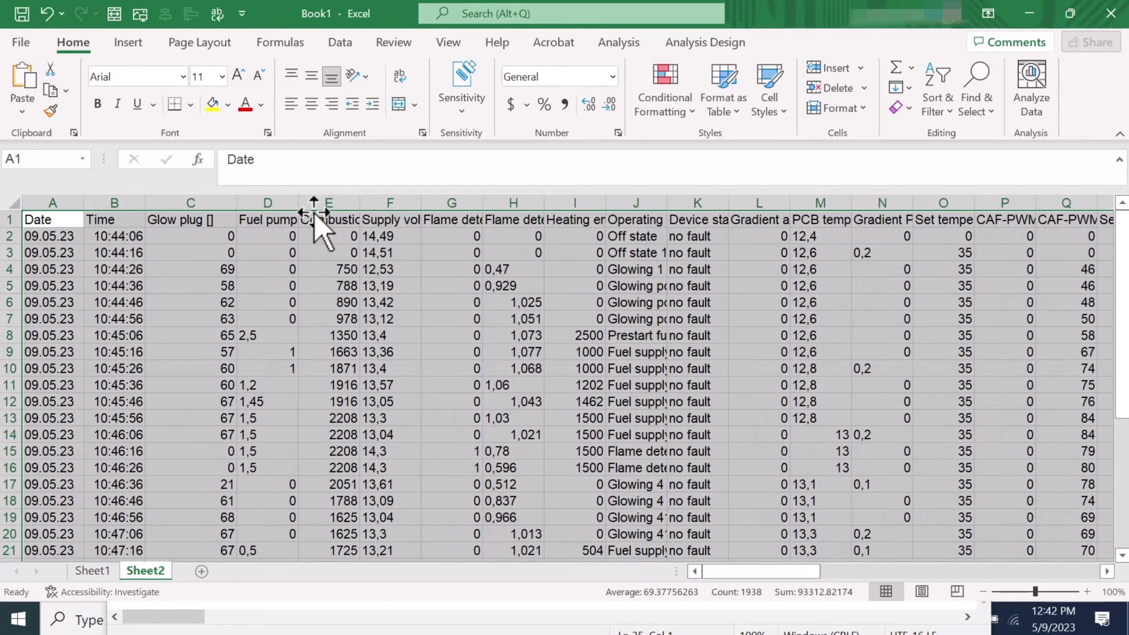
left_click_drag(359, 203, 409, 202)
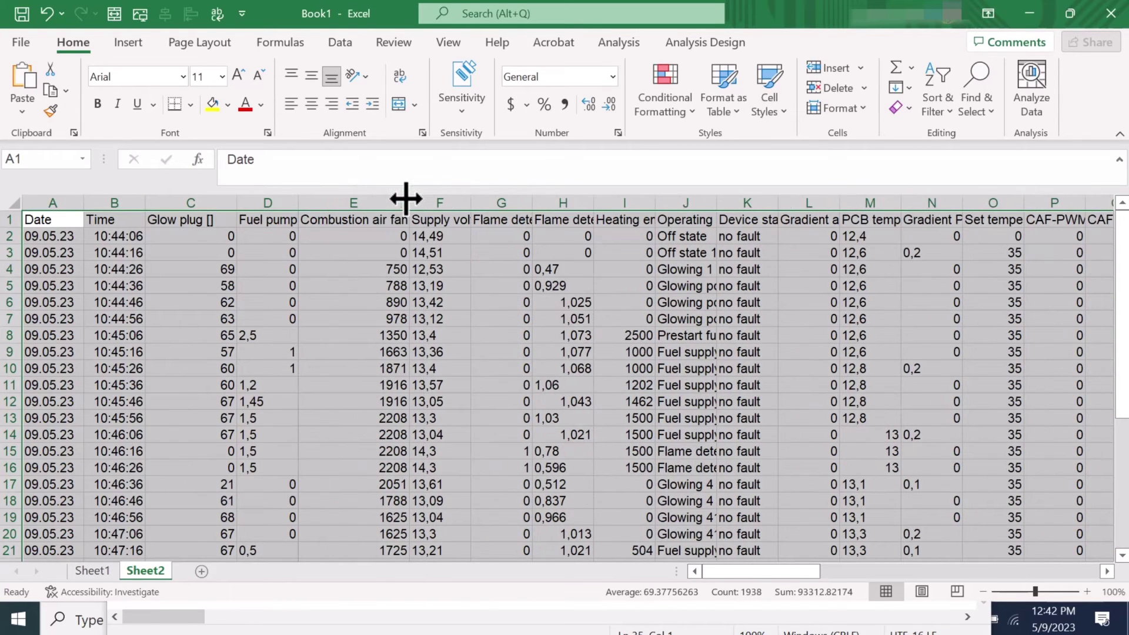
left_click(344, 294)
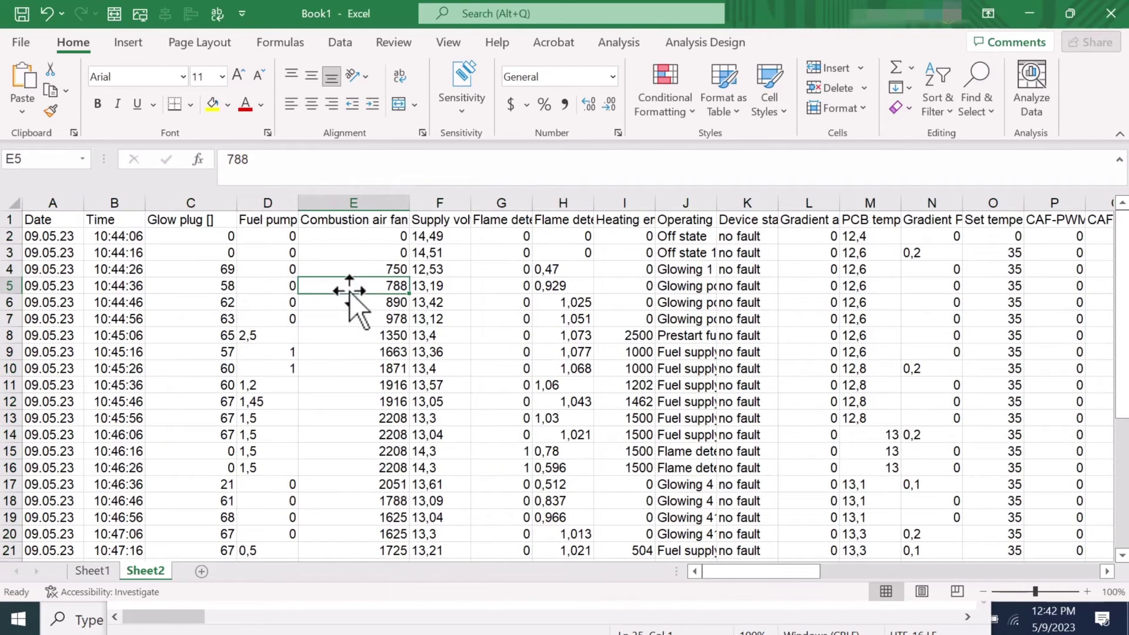
- Hide the Heating energy column I and columns L through N, starting with Gradient application monitoring
left_click(612, 200)
right_click(611, 202)
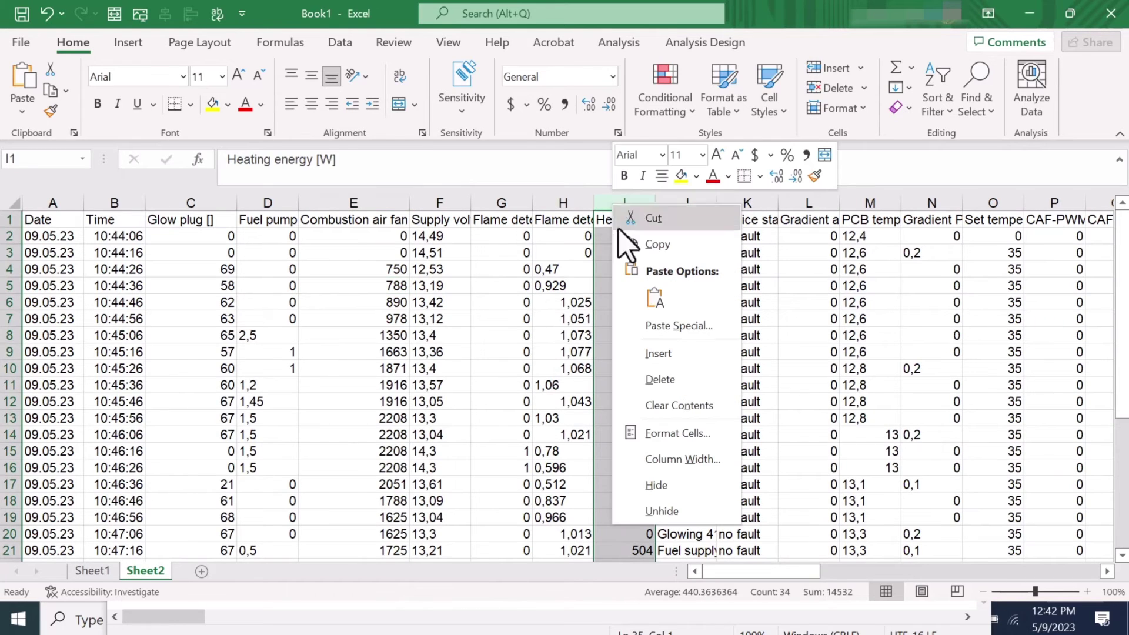
left_click(658, 485)
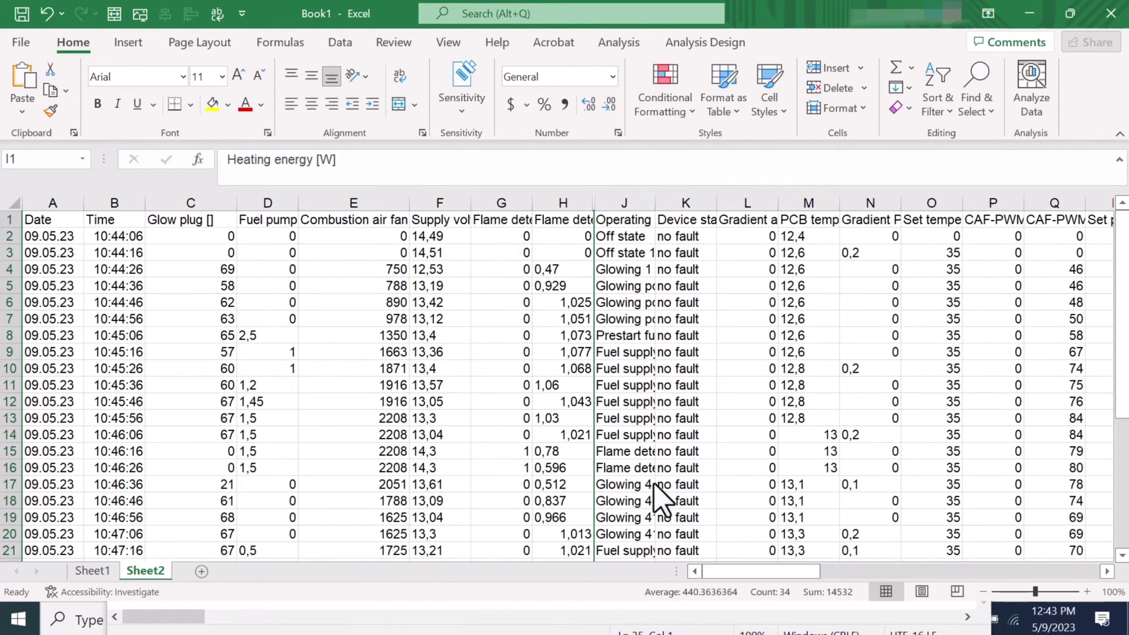
left_click_drag(729, 197, 859, 190)
right_click(858, 190)
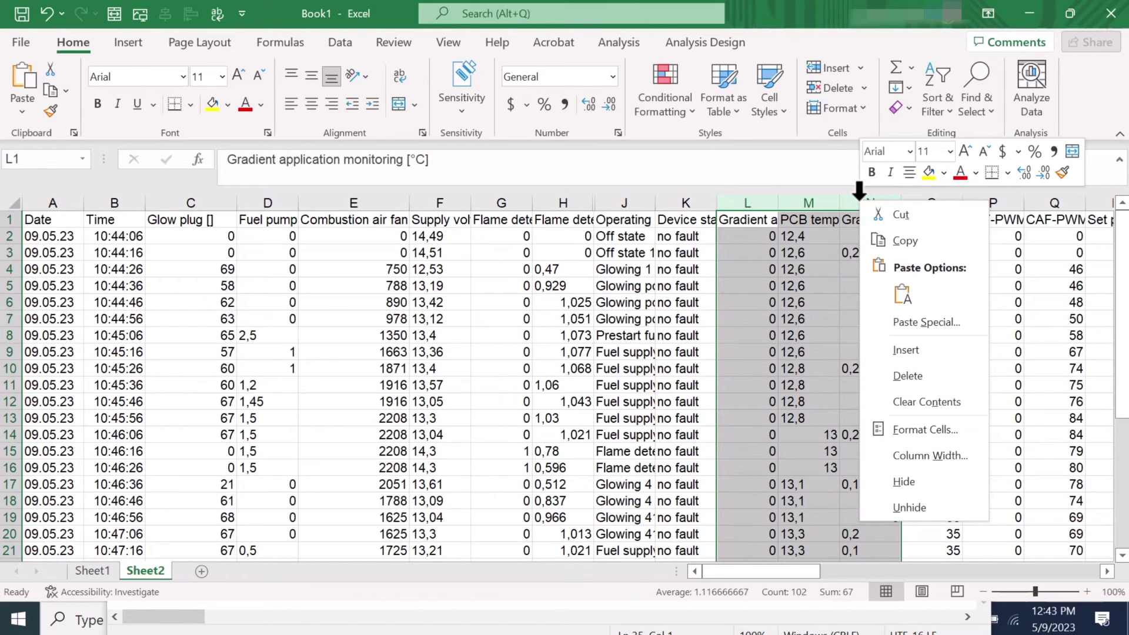
left_click(898, 481)
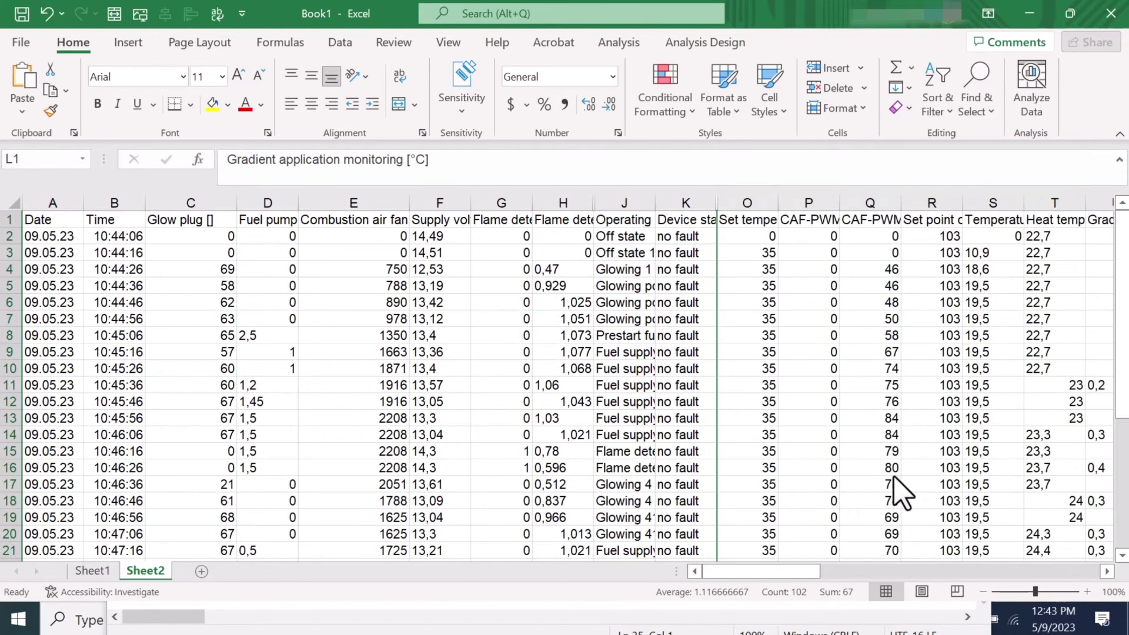